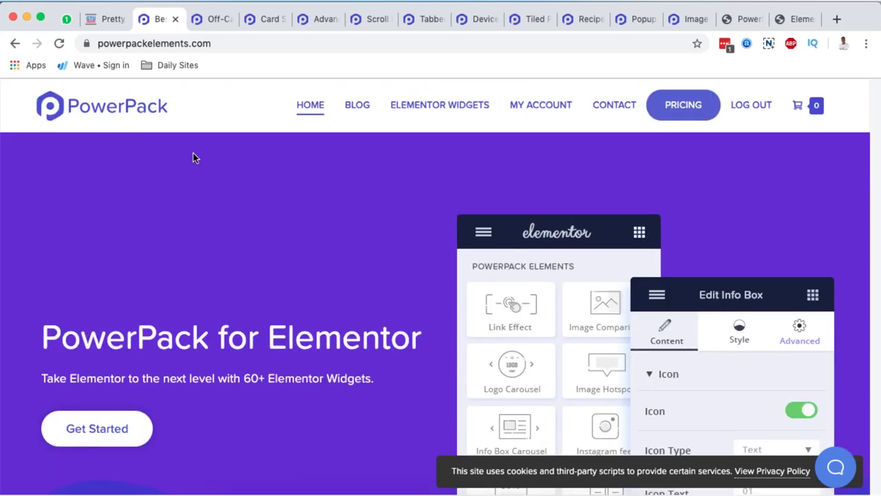
Step: Browse the ELEMENTOR WIDGETS catalogue from Form Styler widgets down to Extensions and back to the top
left_click(446, 110)
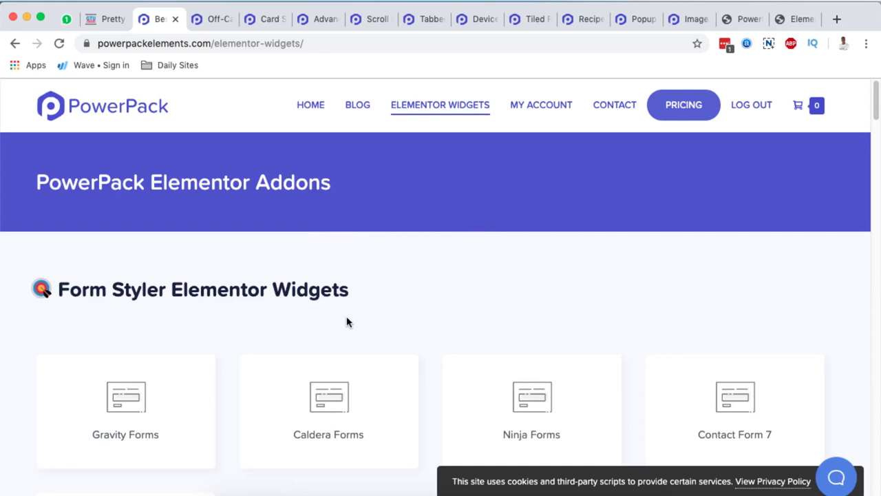
scroll(206, 296, "down", 8)
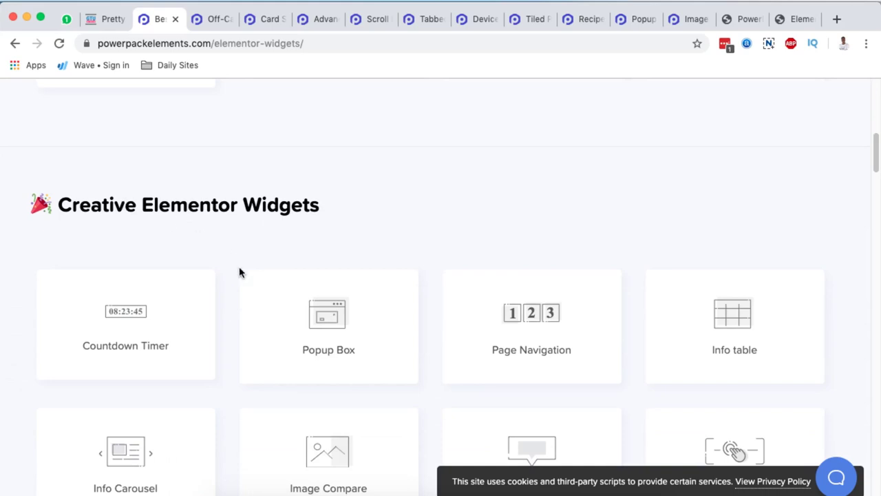
scroll(240, 273, "down", 20)
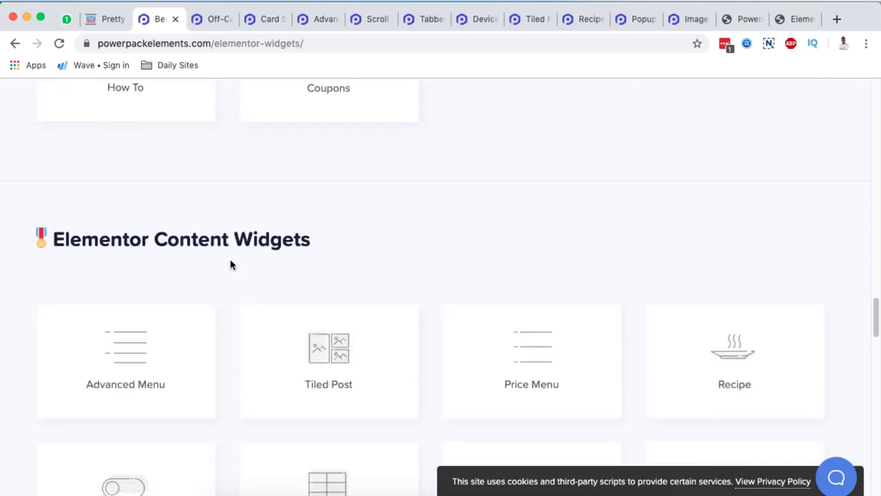
scroll(270, 263, "down", 15)
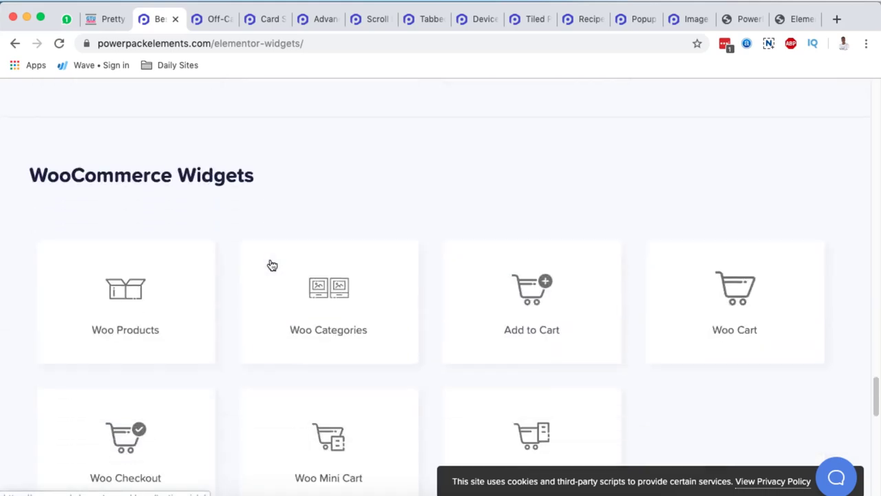
scroll(163, 179, "down", 8)
scroll(163, 179, "up", 2)
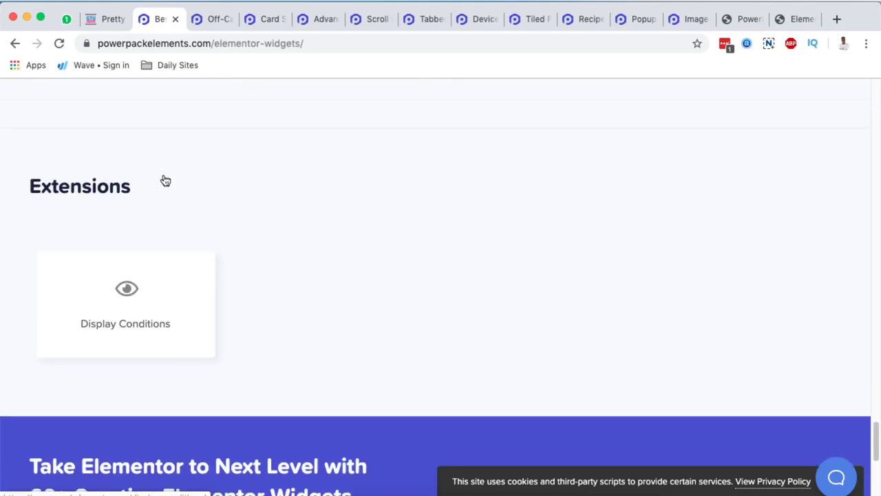
scroll(116, 226, "up", 20)
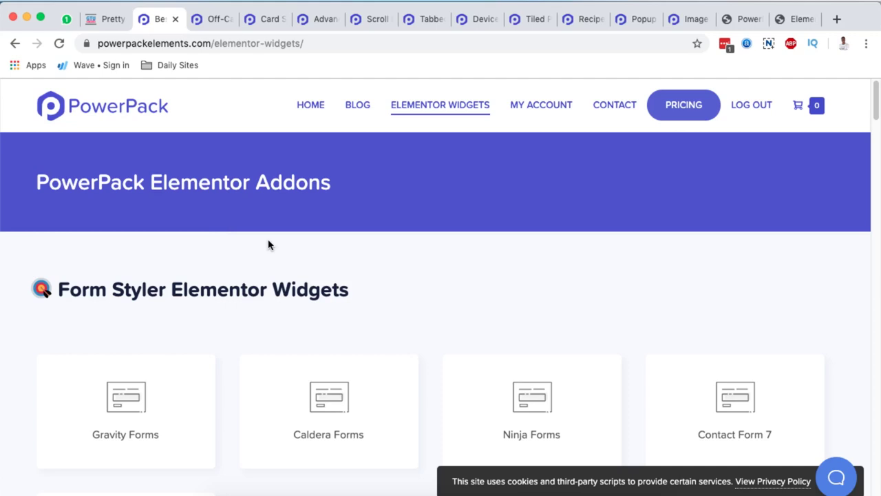
left_click(743, 19)
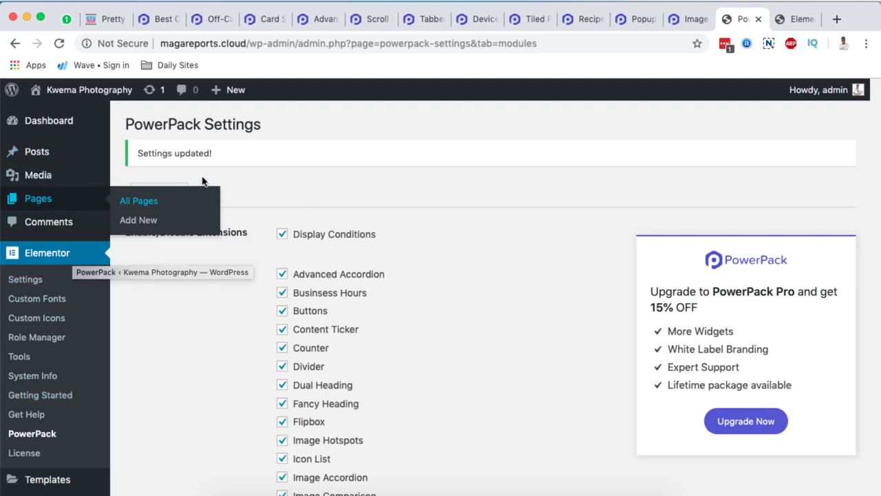
Step: Search the plugin directory under Plugins > Add New for 'powerpack'
scroll(60, 407, "down", 3)
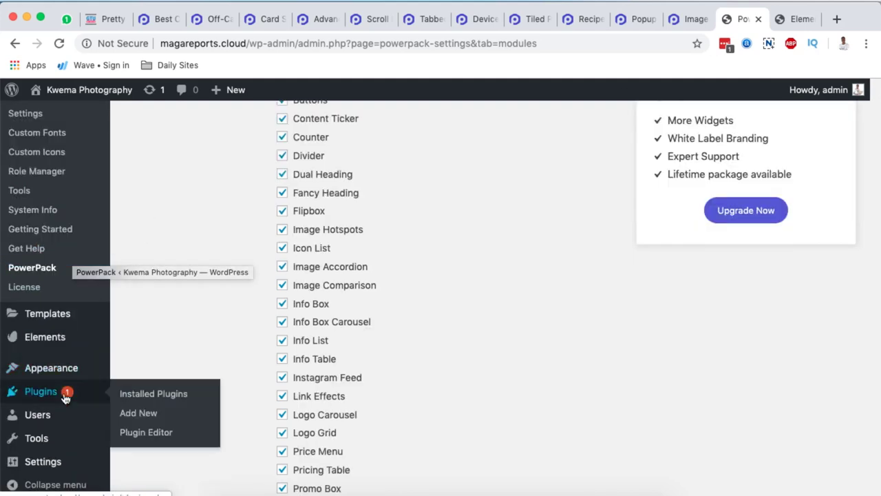
left_click(140, 415)
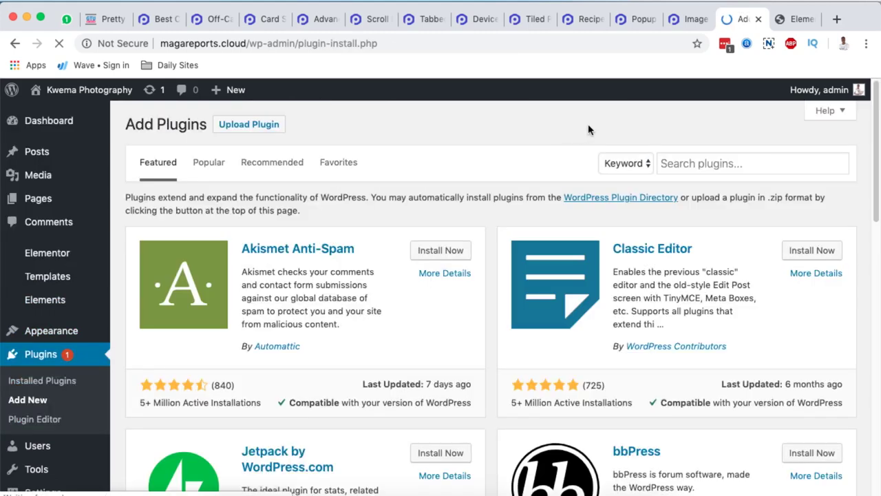
left_click(701, 155)
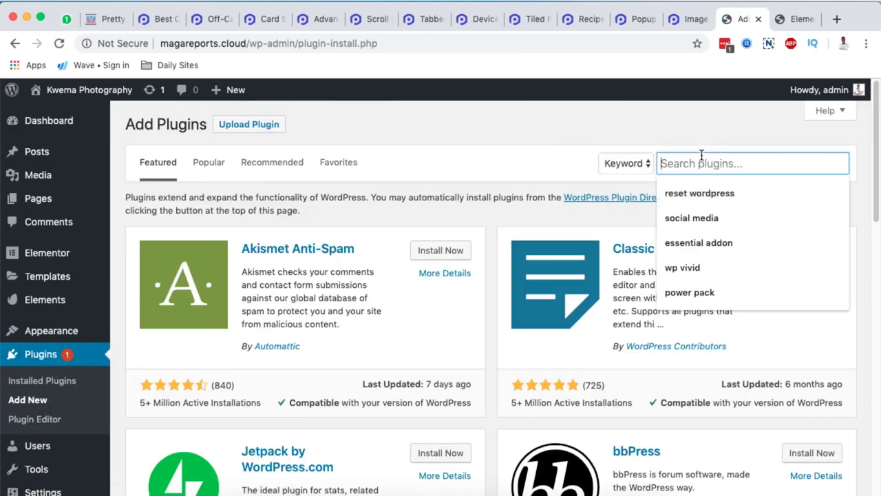
type("po")
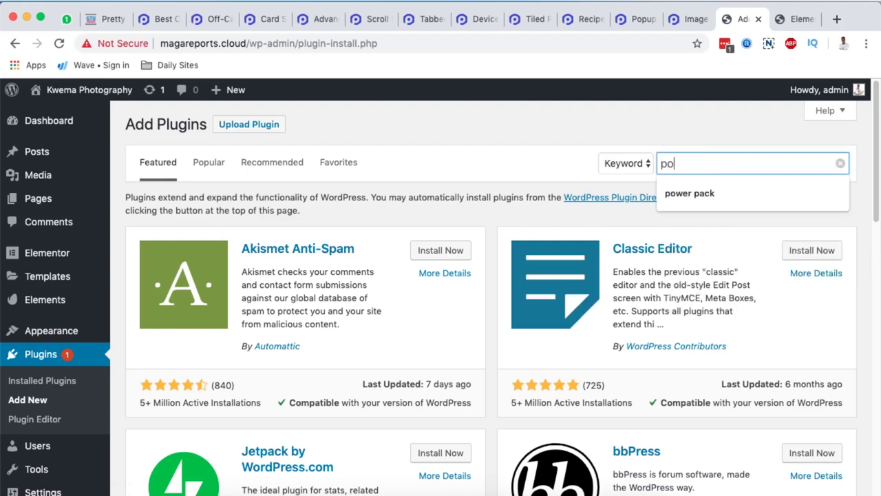
type("wer")
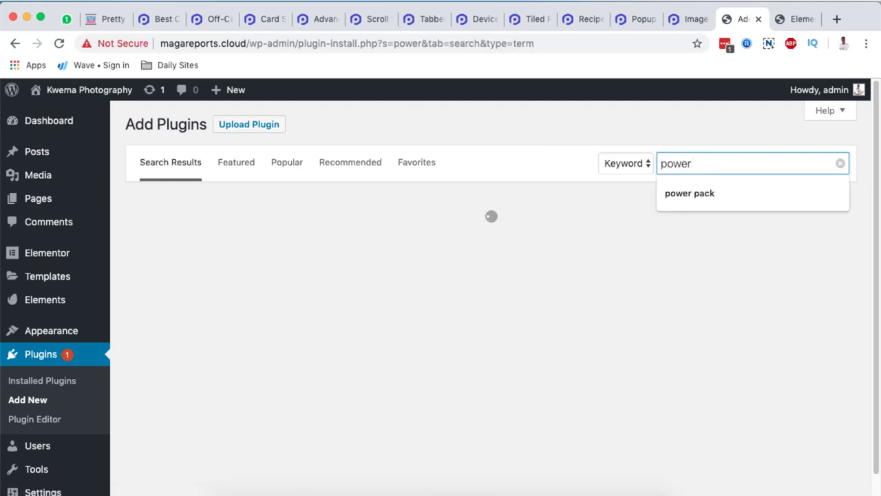
type("pack")
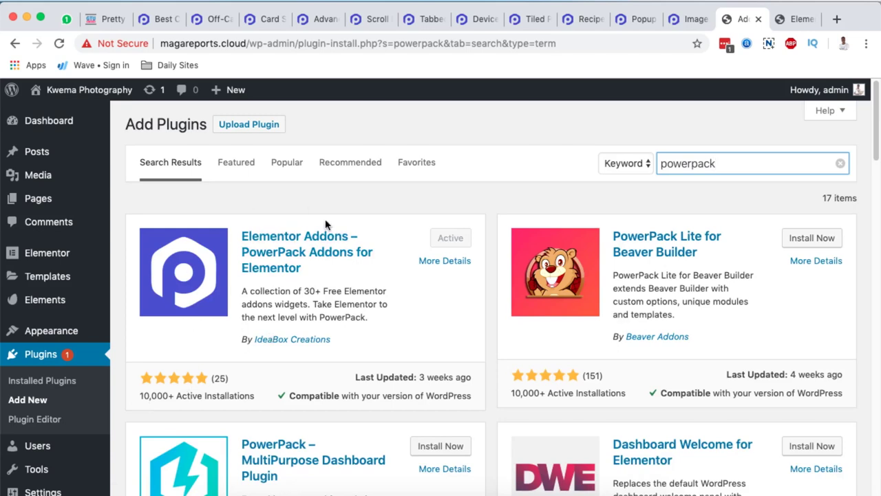
Step: Confirm PowerPack Addons for Elementor is active and go to Elementor > PowerPack settings
scroll(325, 225, "down", 3)
mouse_move(44, 226)
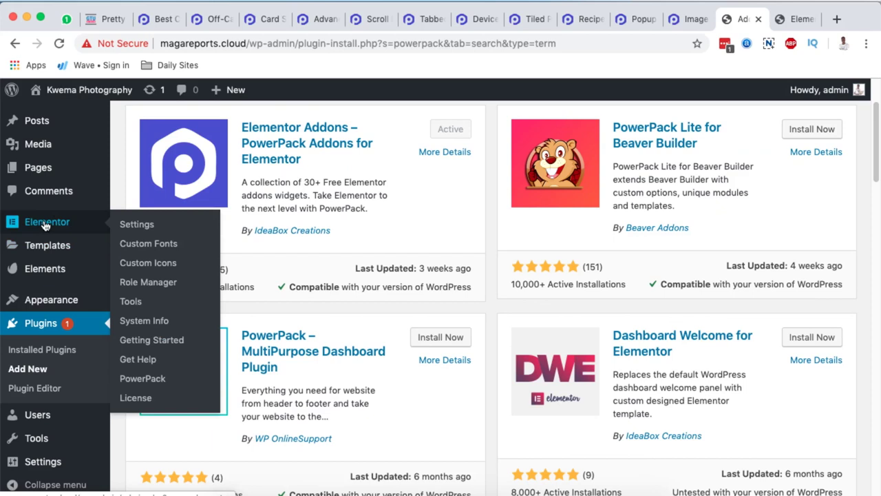
left_click(142, 379)
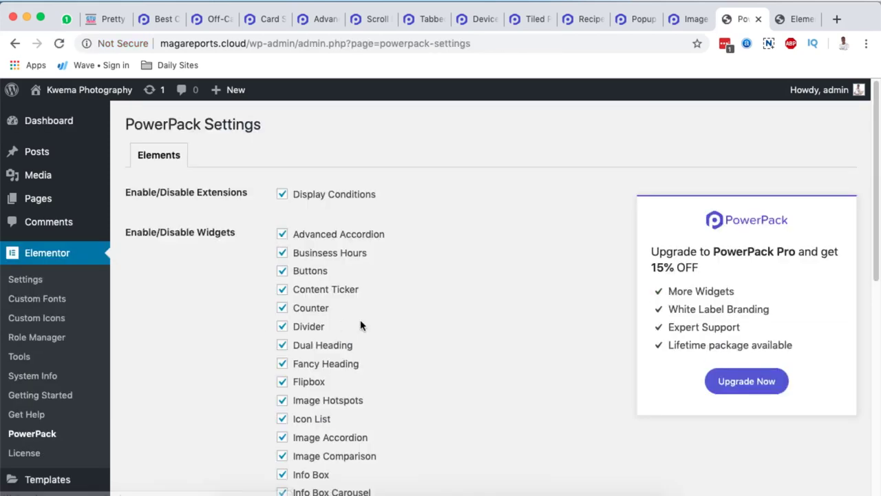
Step: Scroll through the Enable/Disable Widgets checkboxes to confirm Image Comparison is checked
scroll(362, 190, "down", 3)
scroll(323, 440, "down", 4)
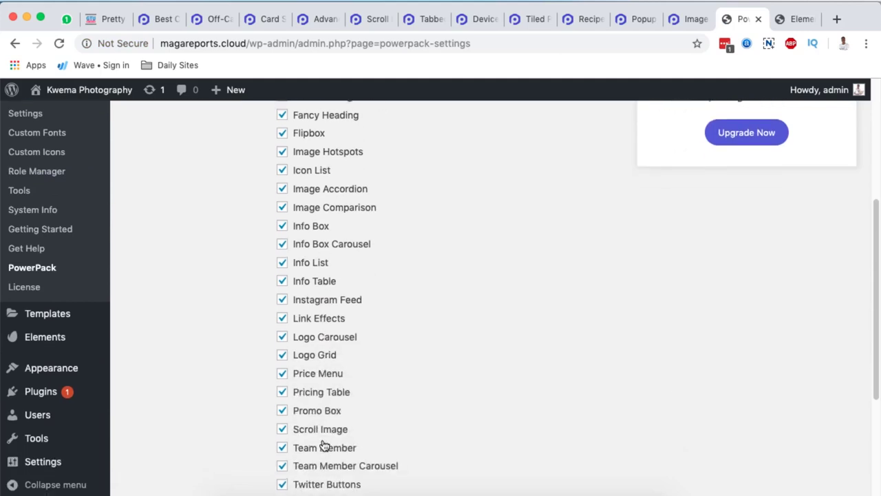
scroll(324, 444, "down", 6)
scroll(323, 444, "up", 8)
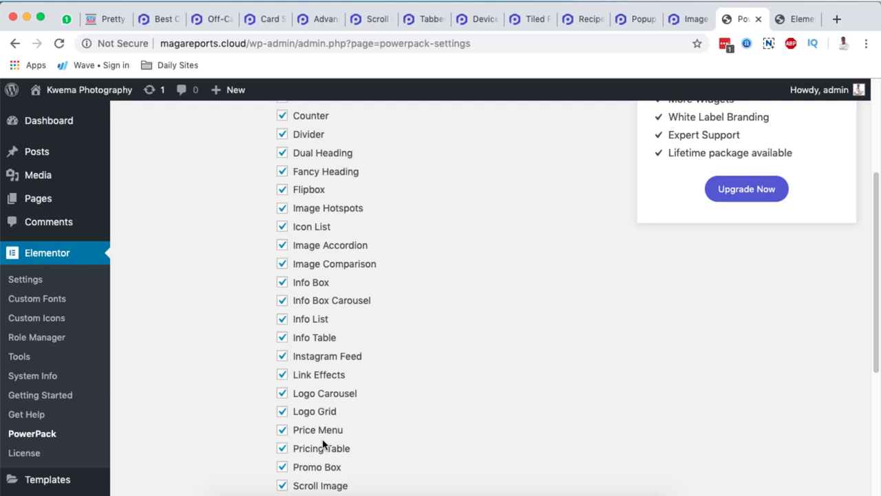
scroll(323, 444, "up", 6)
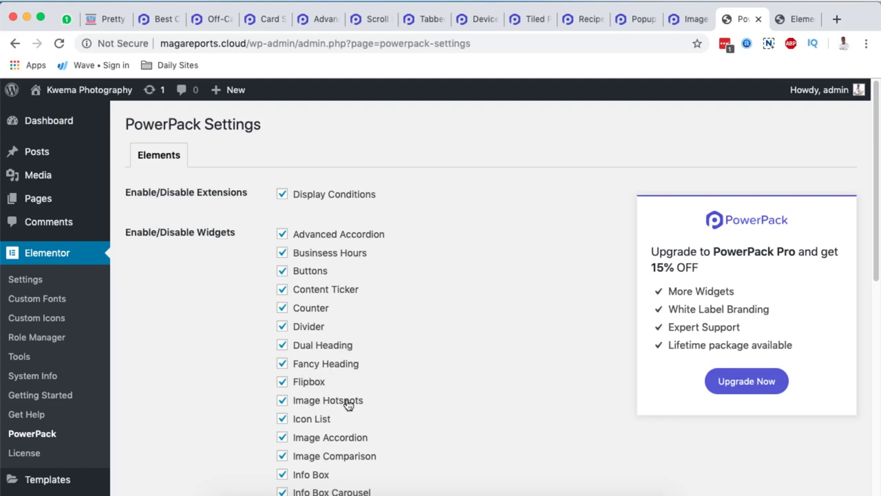
scroll(348, 404, "down", 2)
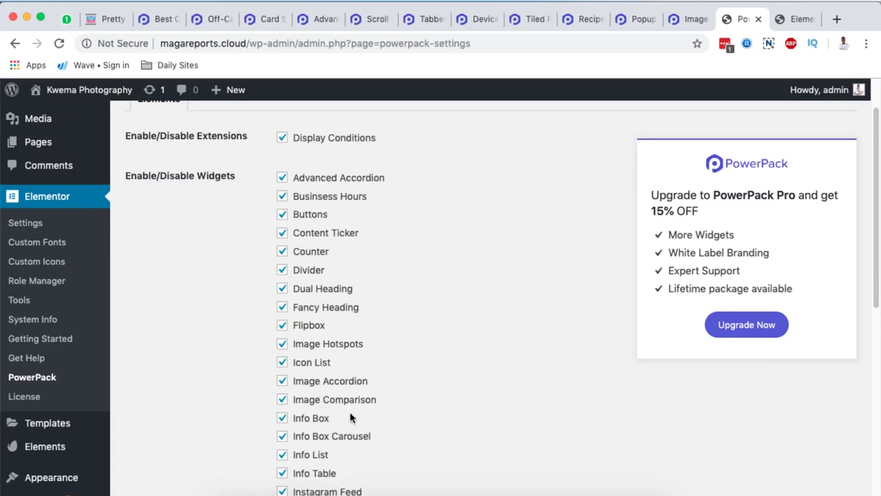
scroll(350, 419, "down", 6)
scroll(351, 421, "down", 2)
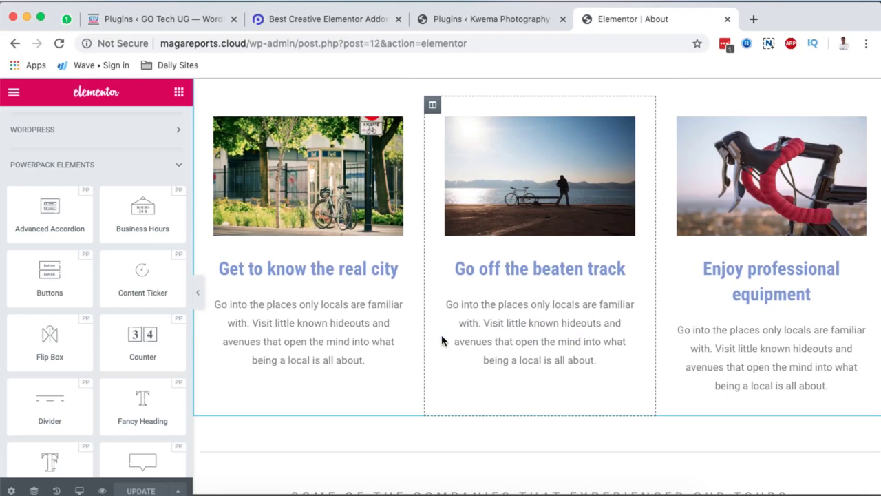
Step: Drag a PowerPack Promo Box onto the About page below the purple Join the Next Tour section
scroll(442, 335, "down", 5)
scroll(379, 232, "up", 4)
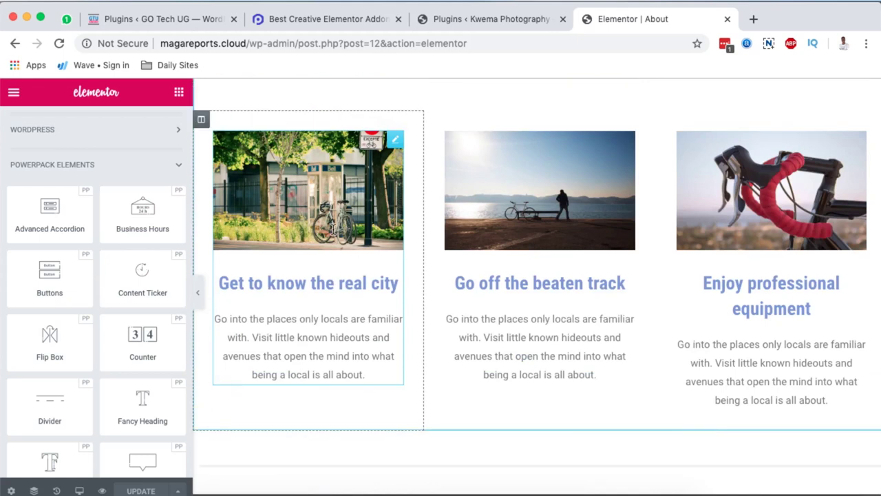
scroll(206, 221, "up", 2)
scroll(138, 178, "up", 4)
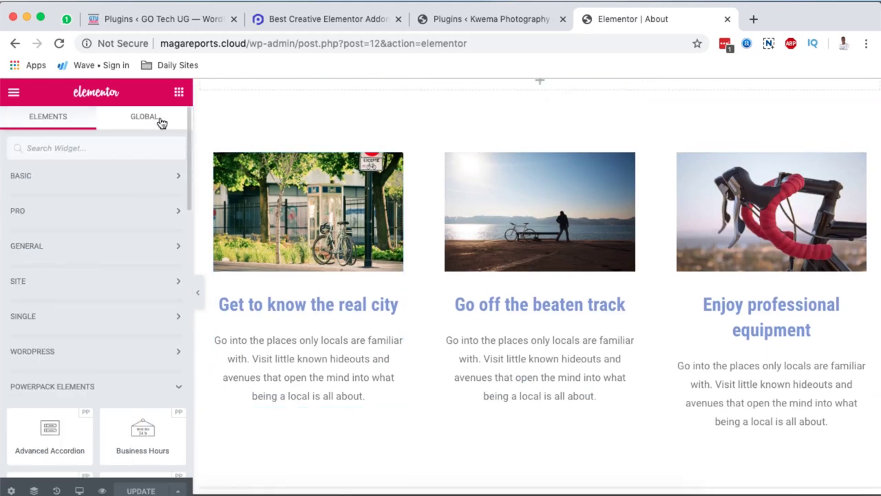
scroll(84, 329, "down", 5)
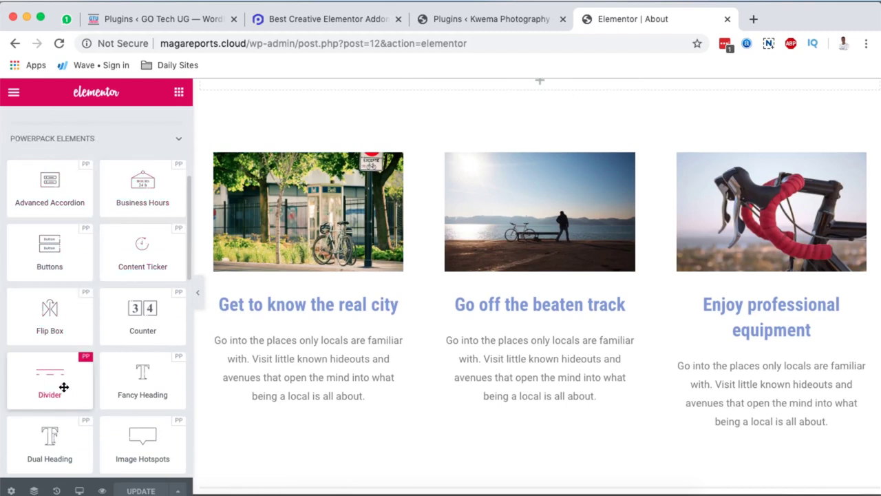
scroll(64, 387, "down", 4)
scroll(63, 387, "down", 6)
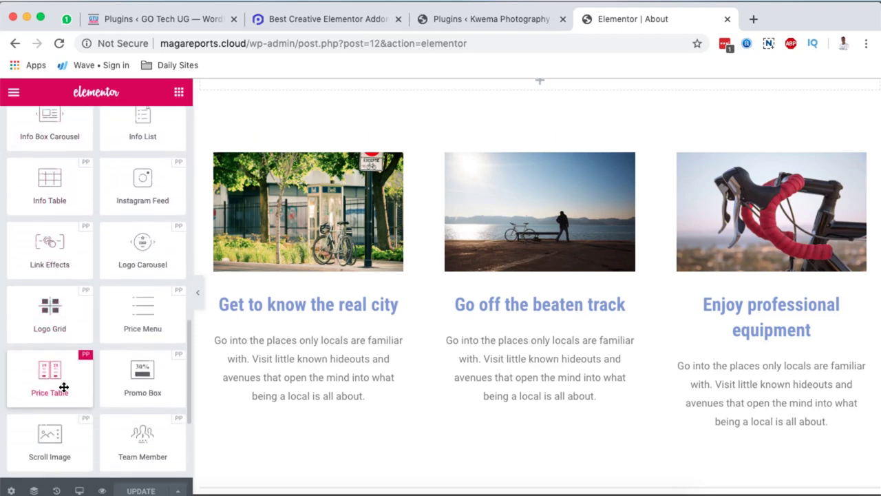
scroll(63, 388, "down", 1)
scroll(472, 285, "up", 3)
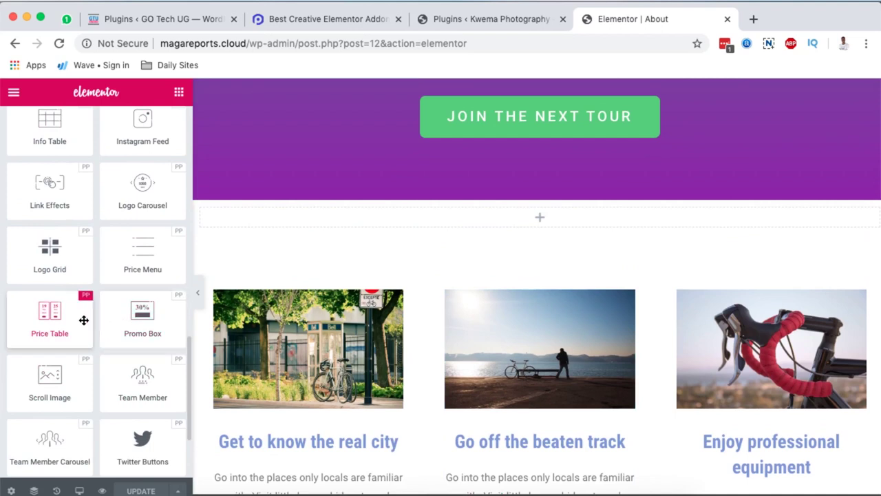
left_click_drag(142, 312, 527, 218)
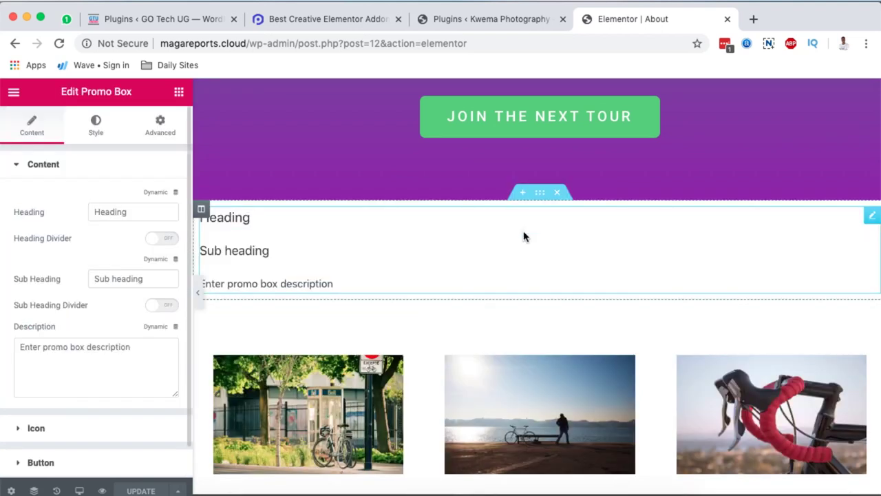
Step: Return to the widget panel and scroll through the available widgets
left_click(181, 95)
scroll(65, 366, "down", 10)
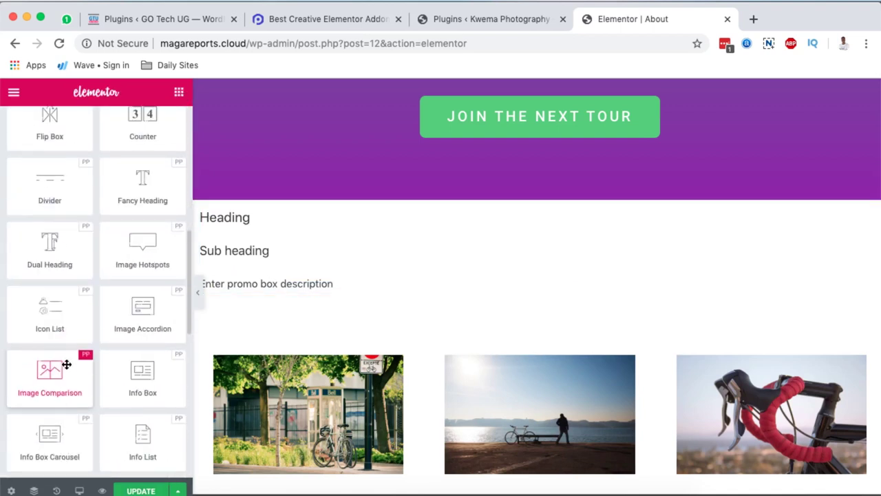
scroll(66, 365, "up", 5)
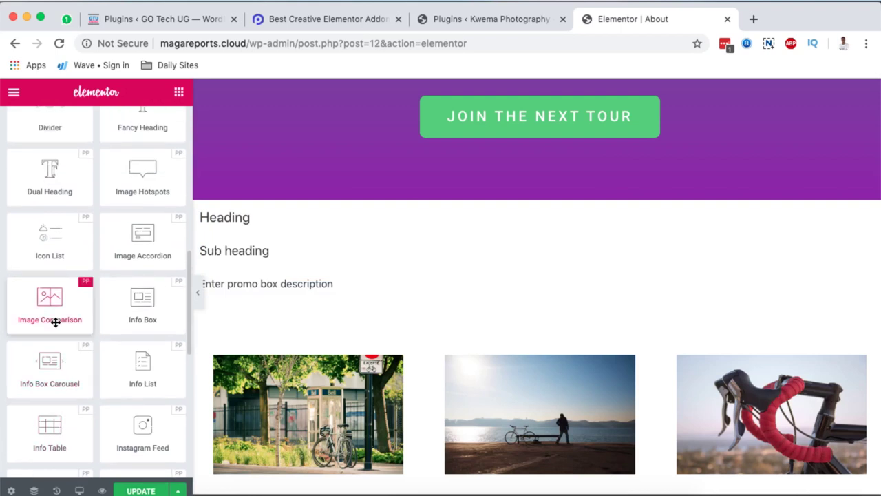
Step: Add an Image Comparison widget below the Promo Box with a sunset Before image and palm-tree sunset After image
left_click_drag(52, 306, 454, 276)
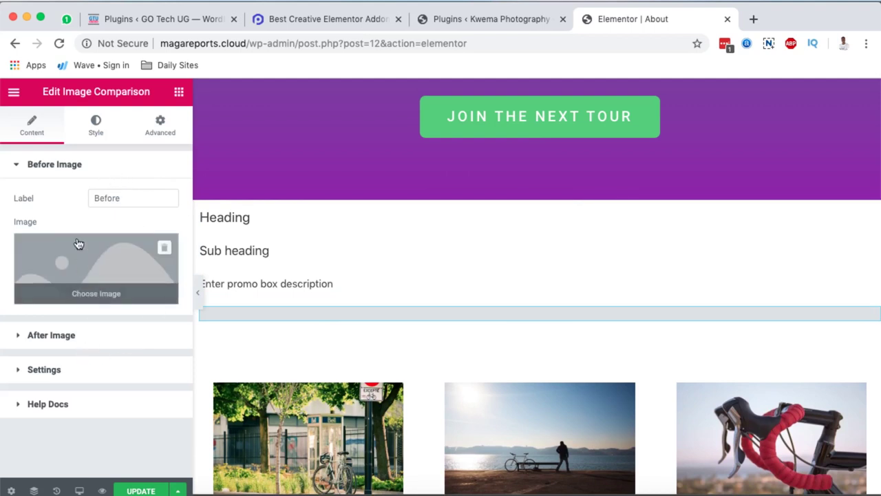
left_click(75, 274)
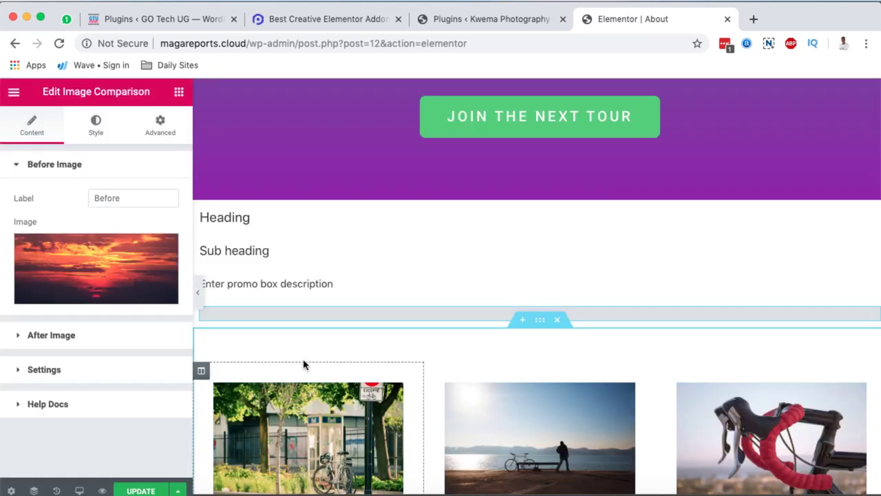
left_click(79, 342)
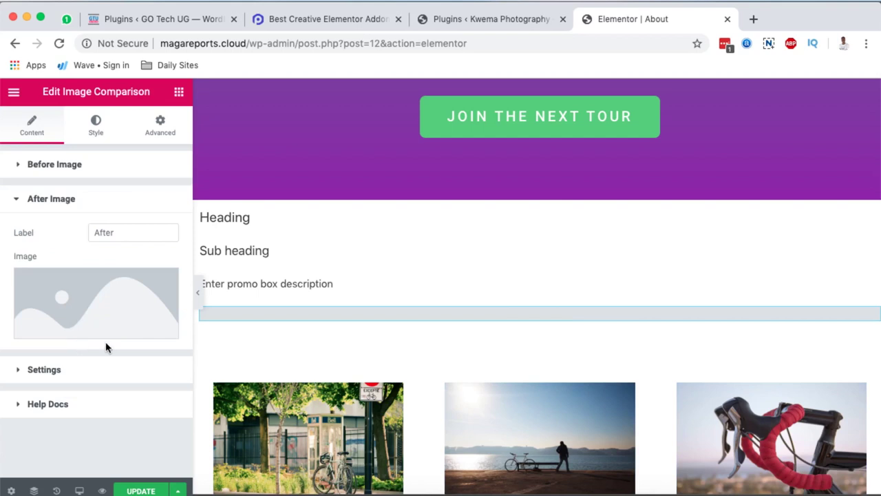
left_click(108, 305)
scroll(425, 400, "down", 8)
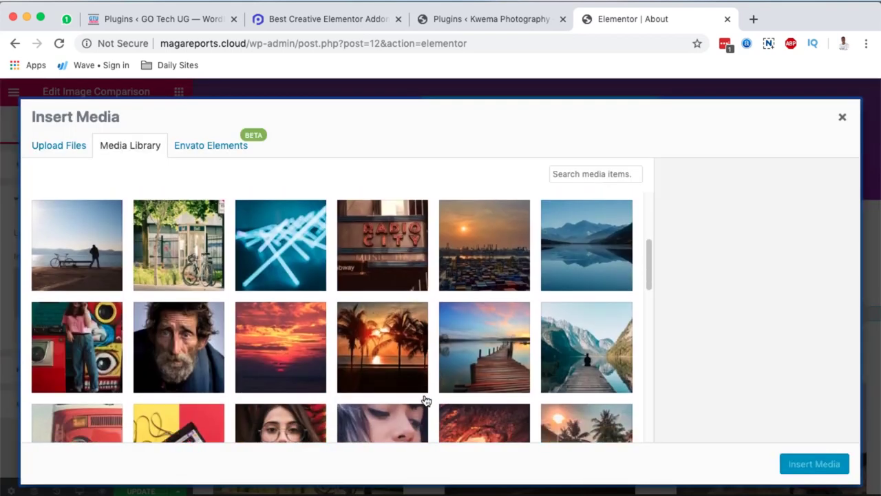
left_click(409, 334)
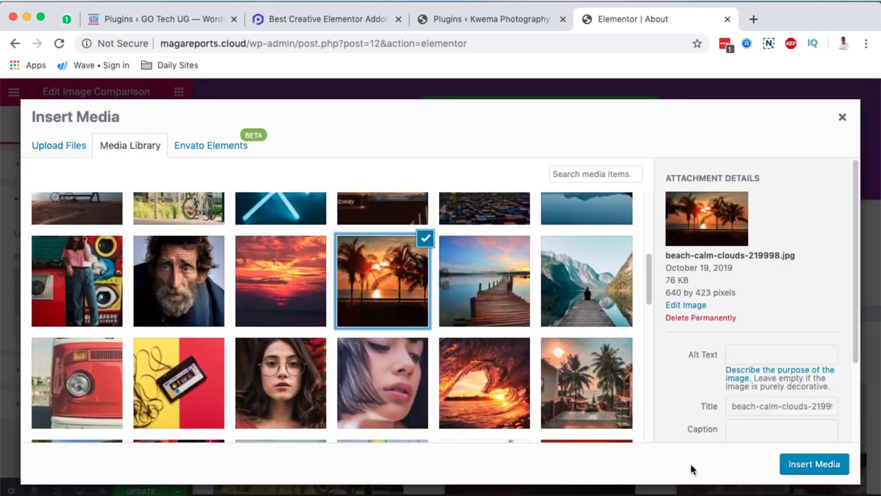
left_click(815, 464)
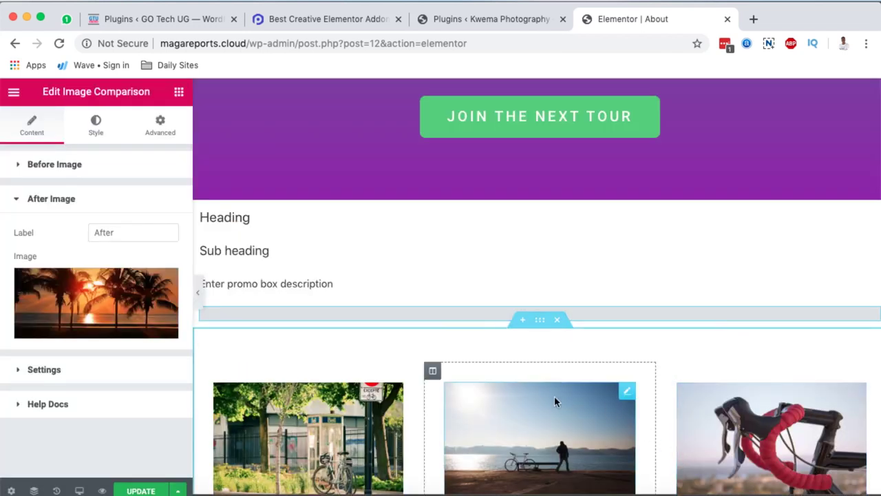
left_click(32, 372)
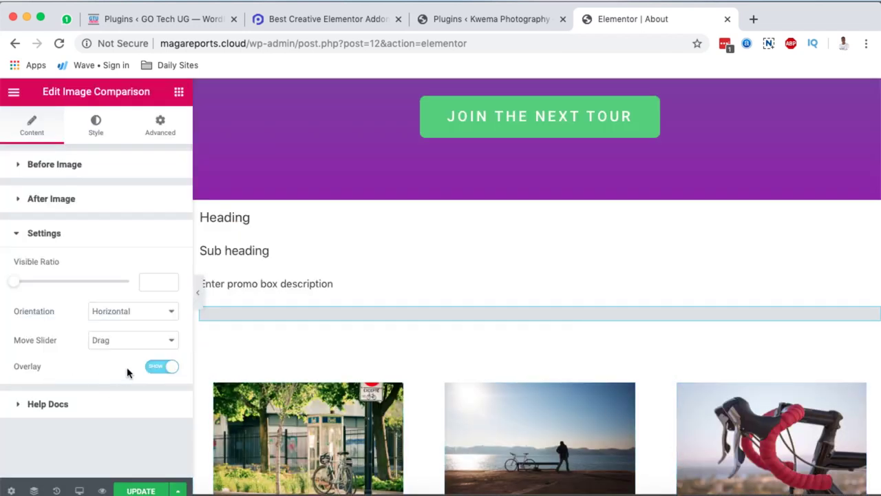
Step: Set the comparison slider's Visible Ratio to 0.4
mouse_move(14, 284)
left_mouse_down()
mouse_move(131, 289)
mouse_move(9, 287)
left_mouse_up()
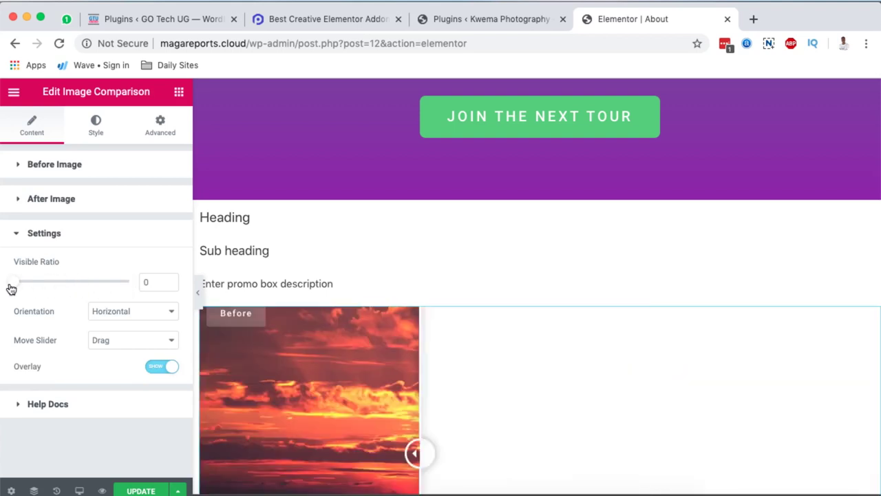
left_click_drag(80, 281, 66, 286)
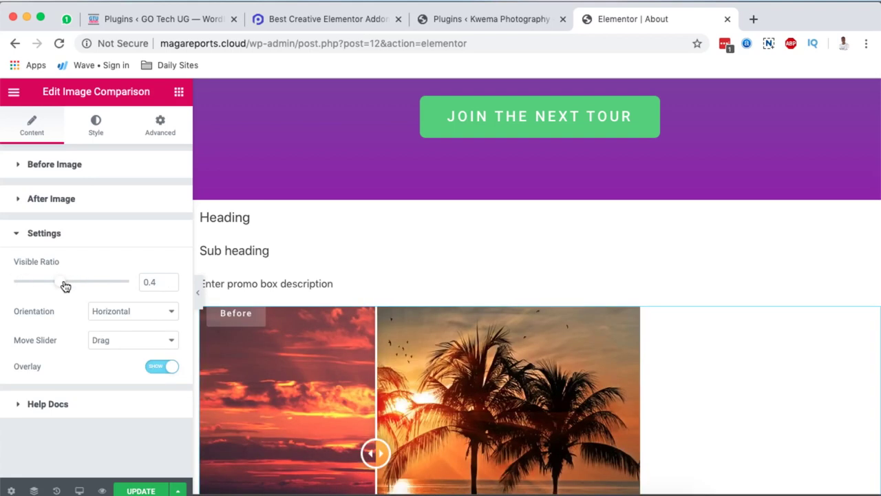
scroll(459, 299, "down", 3)
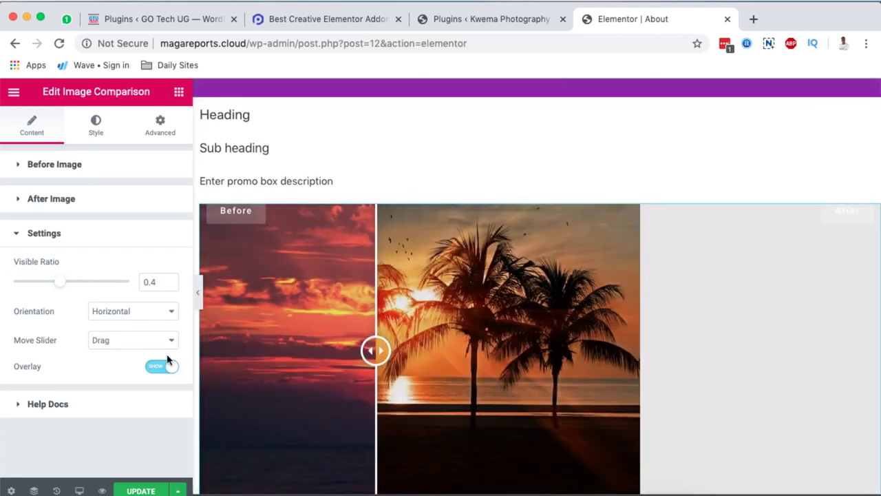
Step: Keep horizontal orientation and Move Slider on Drag after trying other options, then preview the About page
left_click(114, 313)
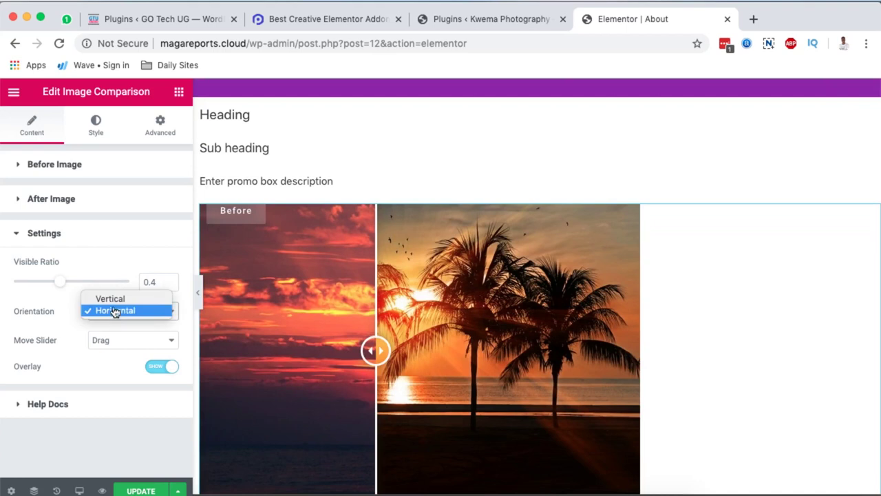
left_click(111, 340)
left_click(115, 343)
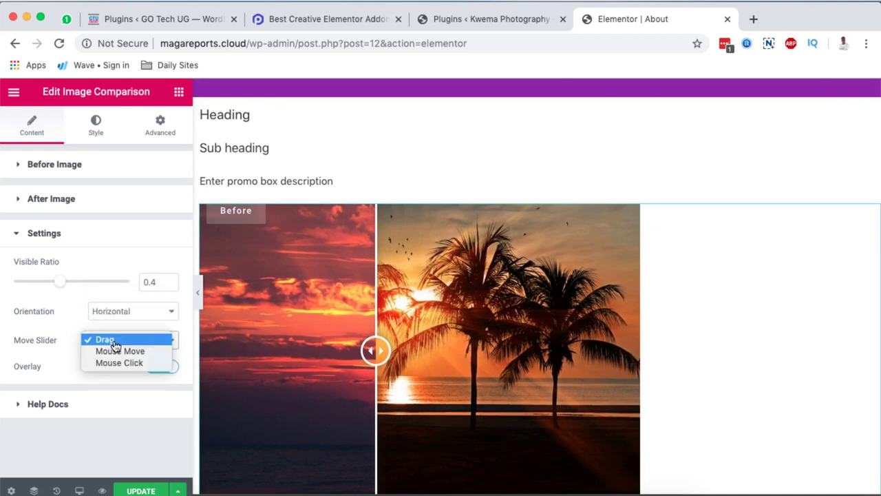
left_click(120, 352)
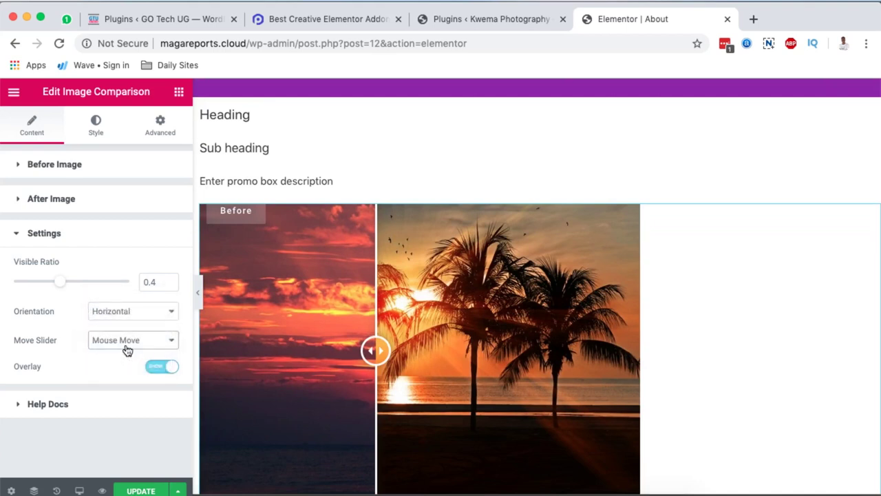
left_click(127, 344)
left_click(128, 350)
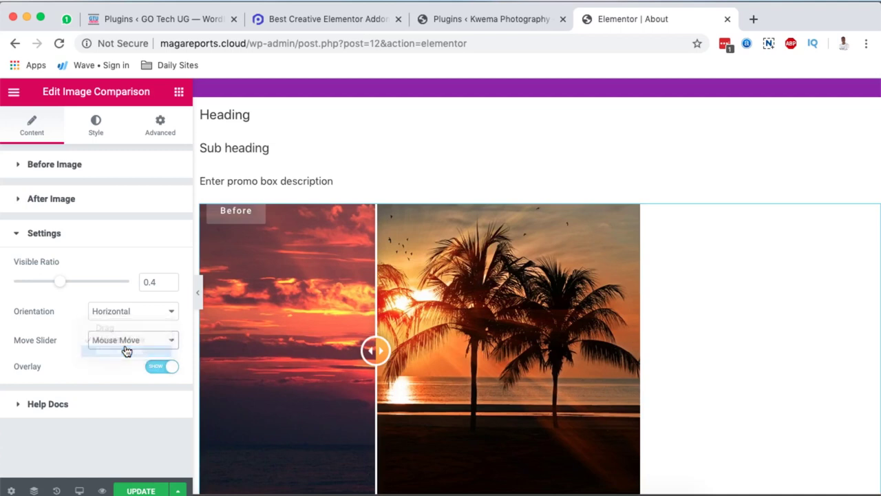
left_click(127, 341)
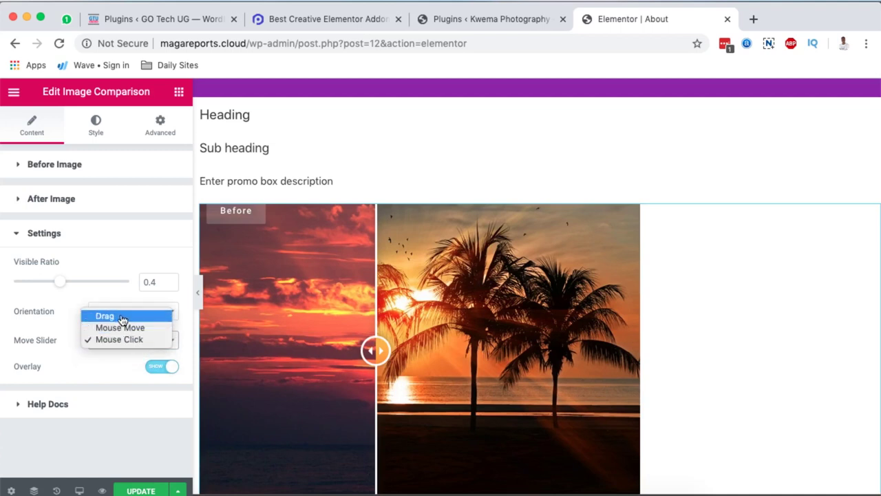
left_click(241, 334)
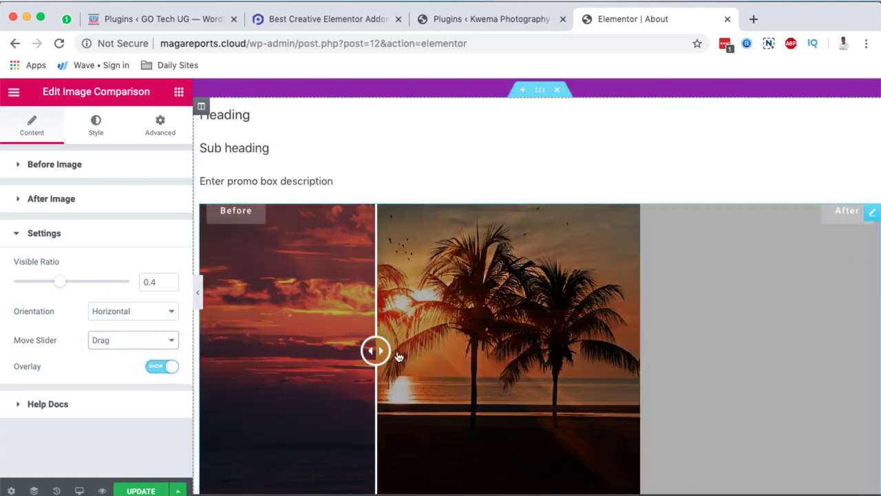
left_click(94, 231)
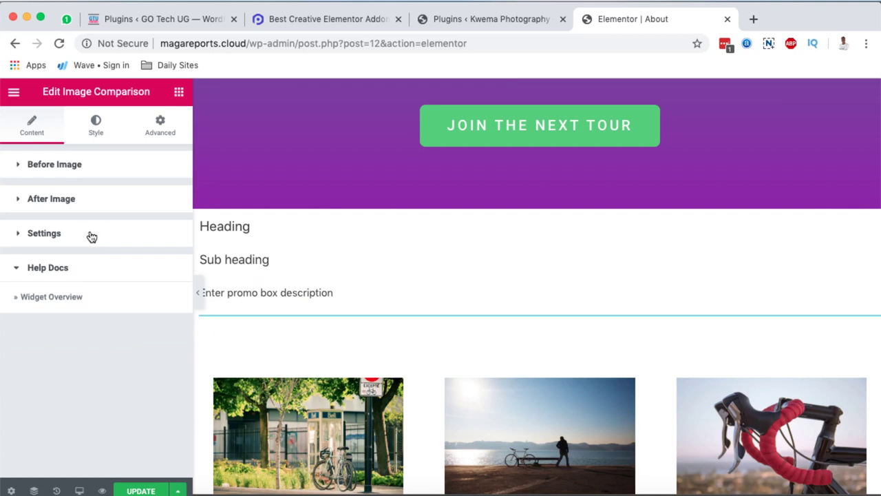
left_click(92, 237)
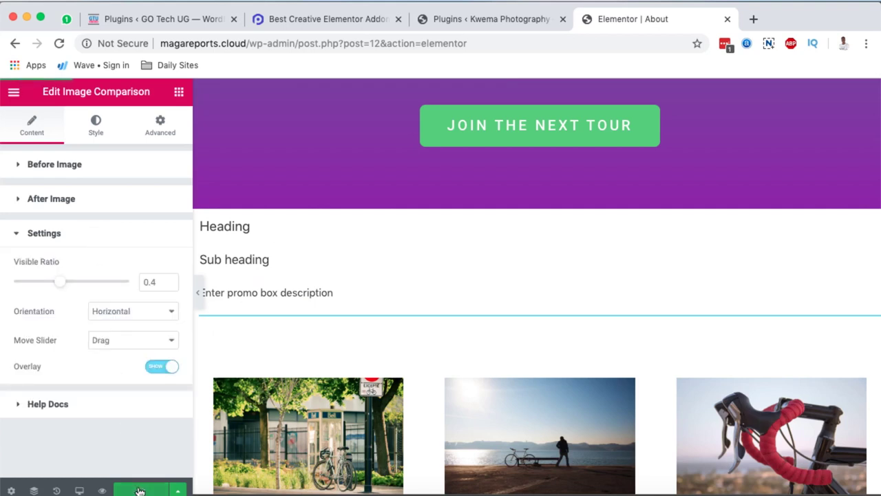
left_click(140, 490)
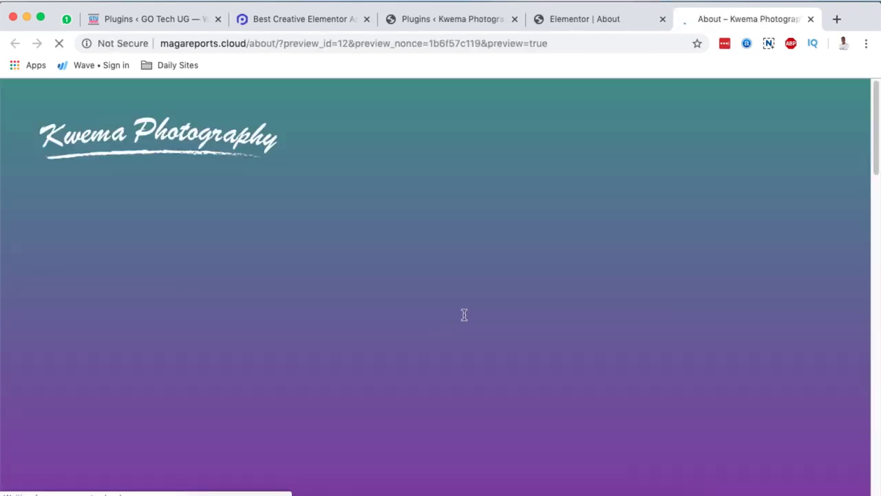
Step: Drag the before/after divider on the About page preview, then leave the preview tab
scroll(464, 314, "down", 10)
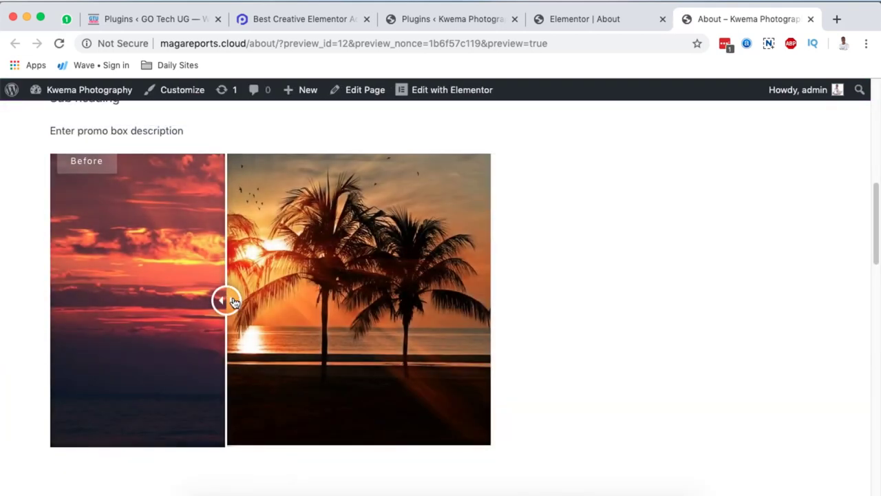
left_click_drag(234, 301, 221, 227)
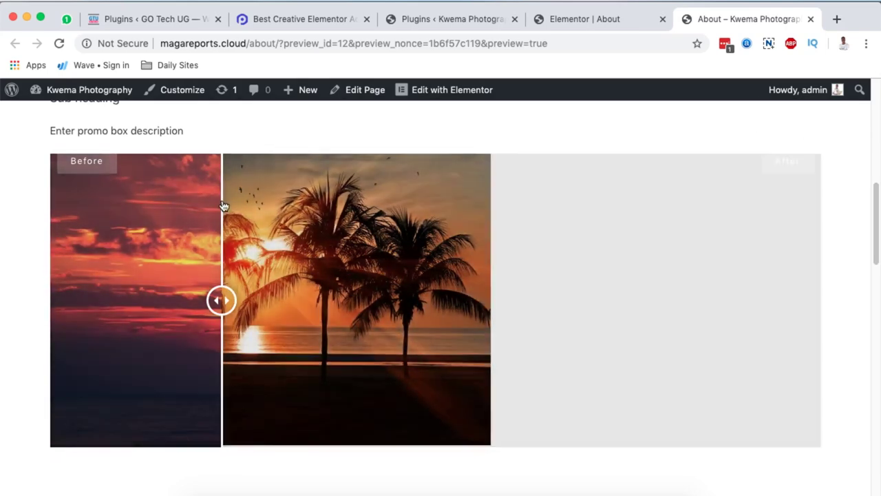
scroll(656, 220, "down", 3)
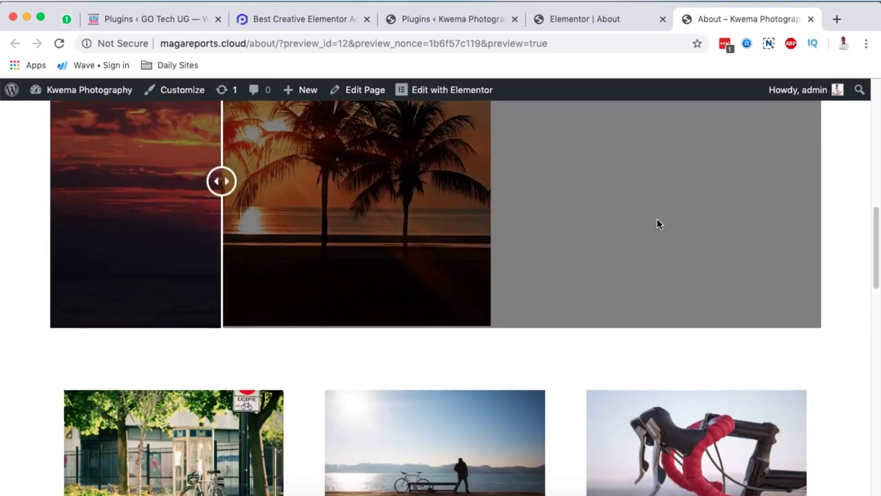
scroll(657, 220, "up", 5)
scroll(656, 224, "up", 1)
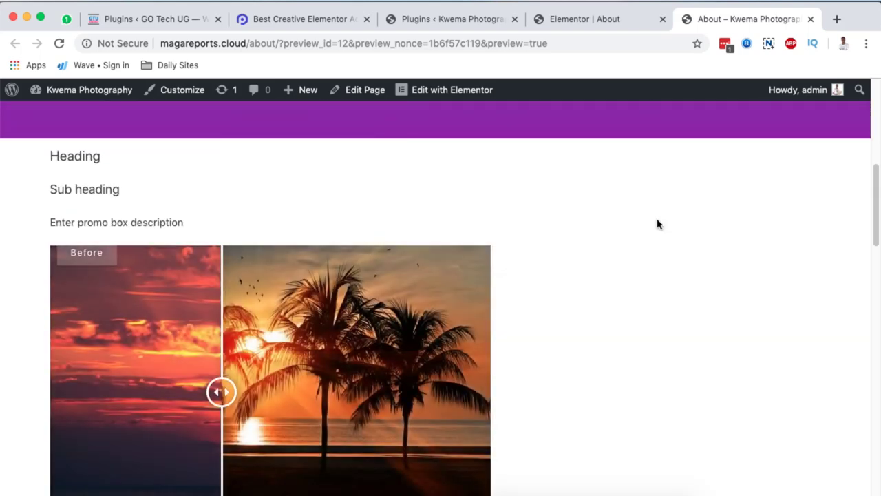
left_click(581, 24)
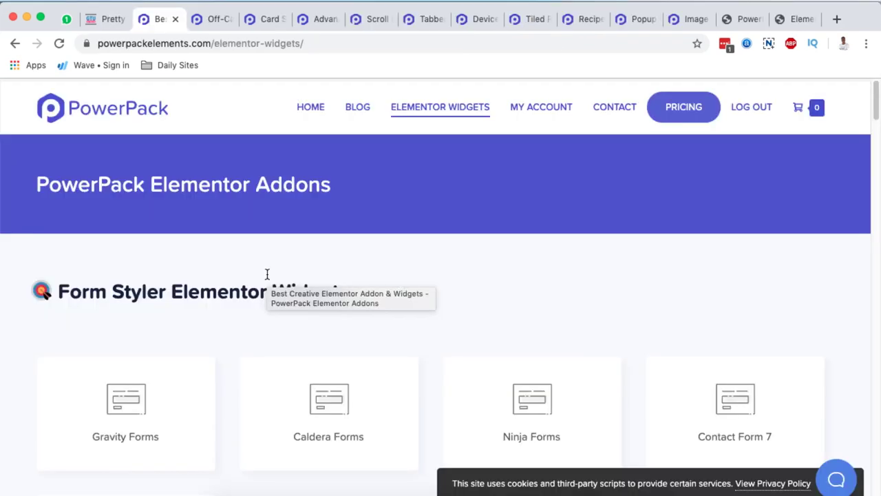
scroll(268, 275, "down", 1)
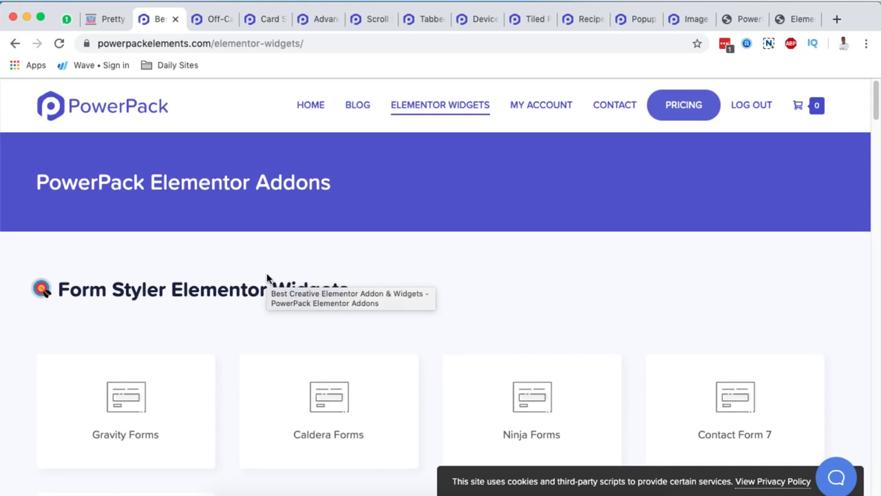
scroll(267, 278, "down", 5)
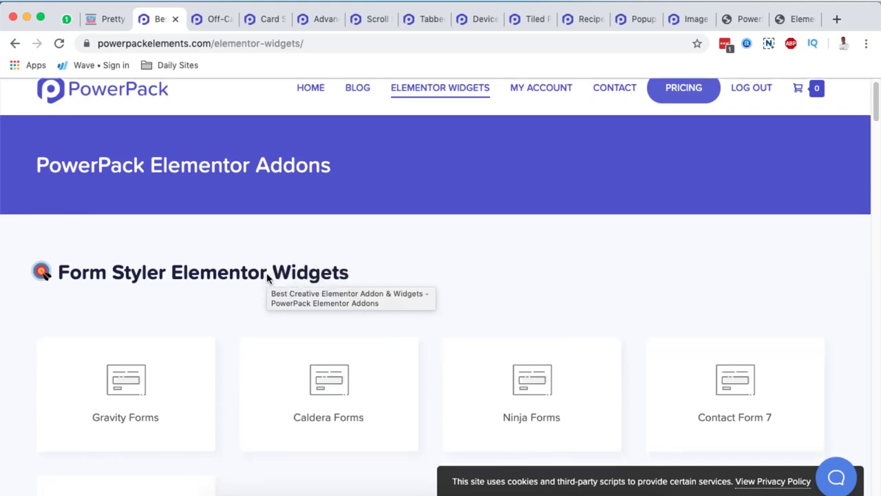
scroll(268, 279, "up", 5)
scroll(312, 246, "down", 3)
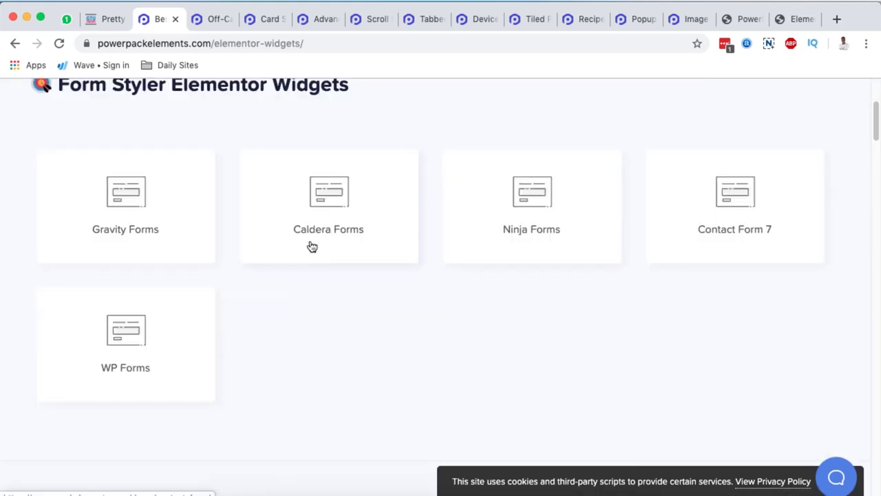
scroll(312, 246, "down", 15)
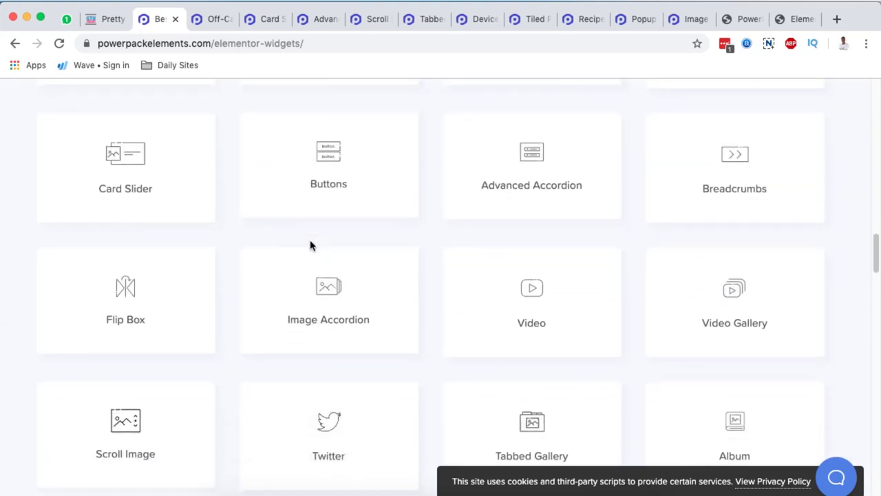
scroll(310, 245, "down", 20)
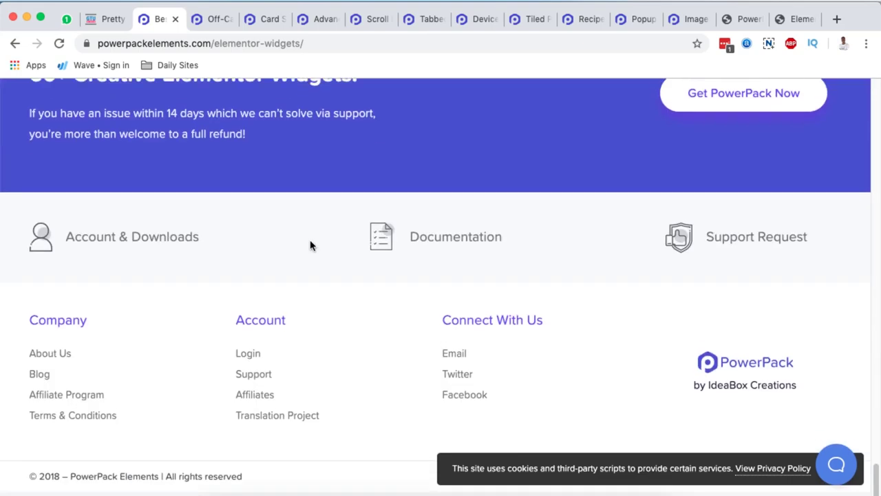
scroll(310, 245, "up", 5)
scroll(310, 246, "down", 2)
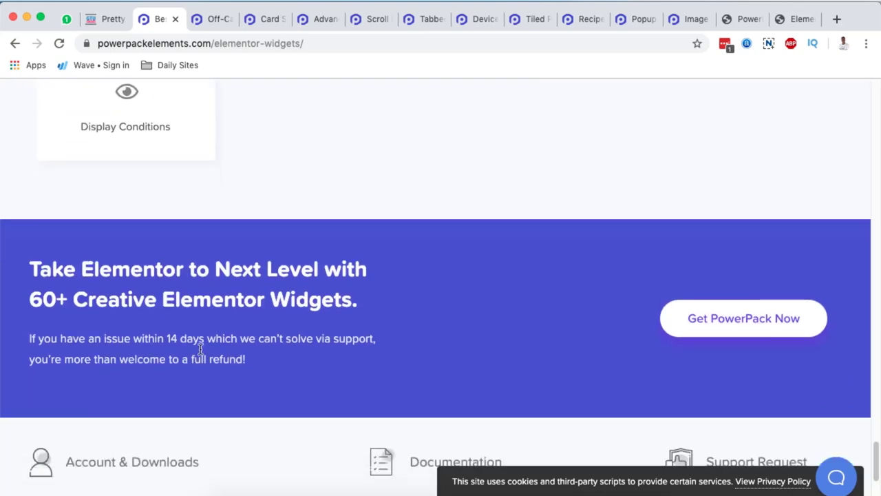
scroll(296, 292, "up", 20)
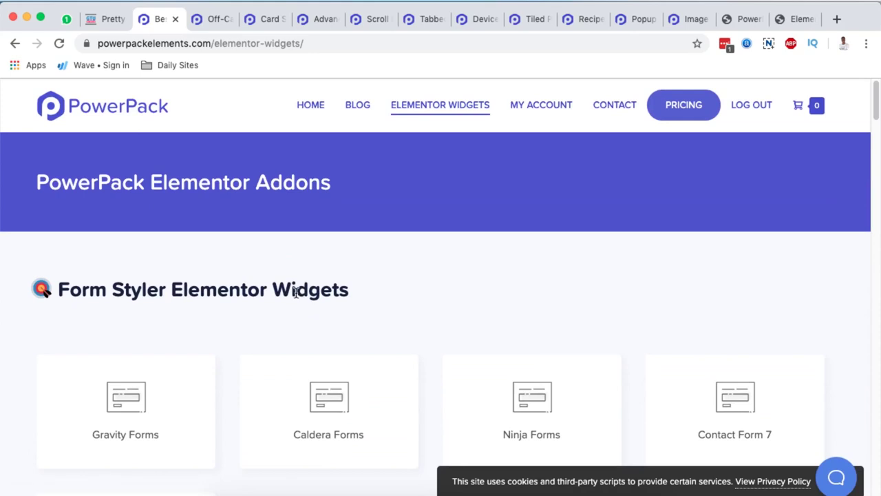
scroll(296, 292, "down", 12)
scroll(296, 296, "down", 5)
left_click(210, 19)
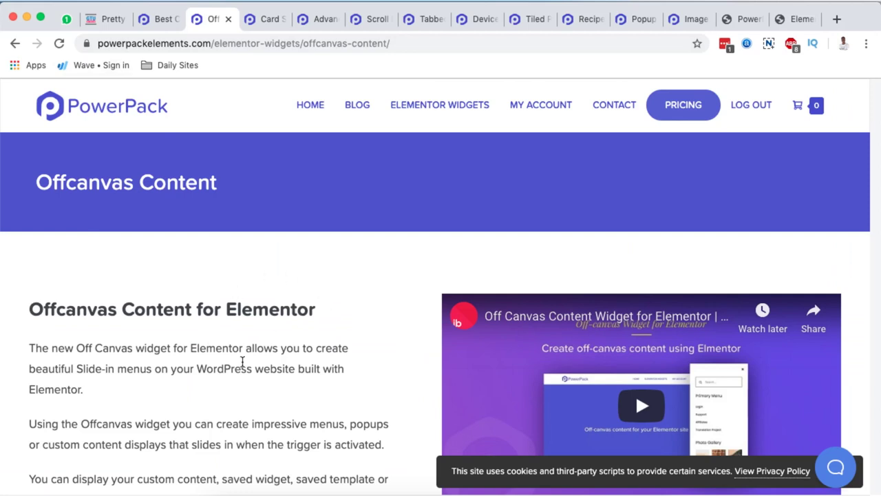
scroll(243, 361, "down", 5)
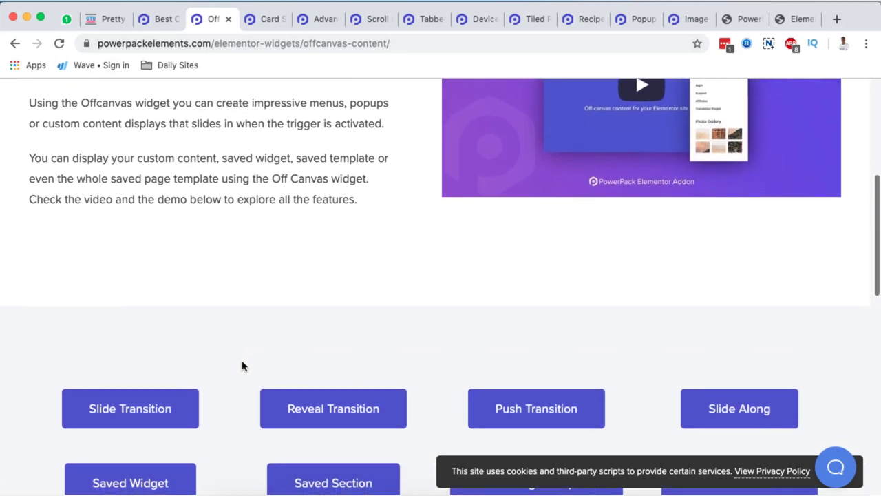
scroll(242, 366, "down", 3)
scroll(242, 361, "down", 2)
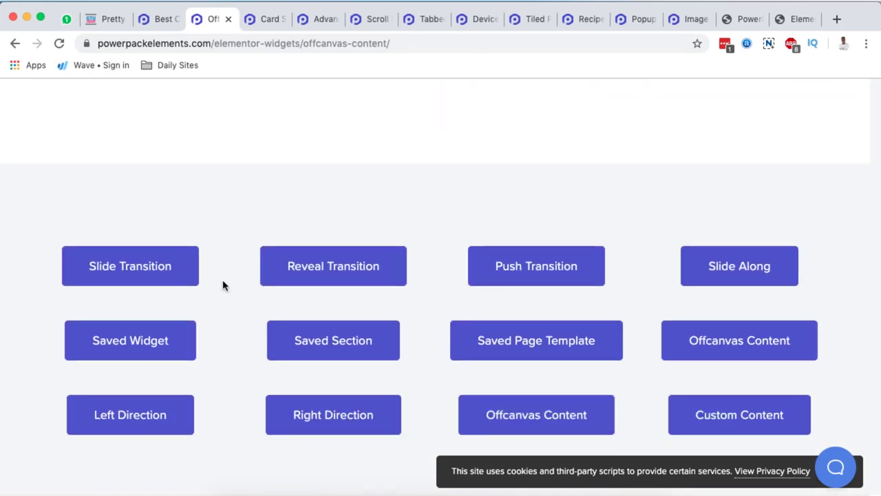
scroll(214, 365, "down", 4)
scroll(156, 298, "up", 3)
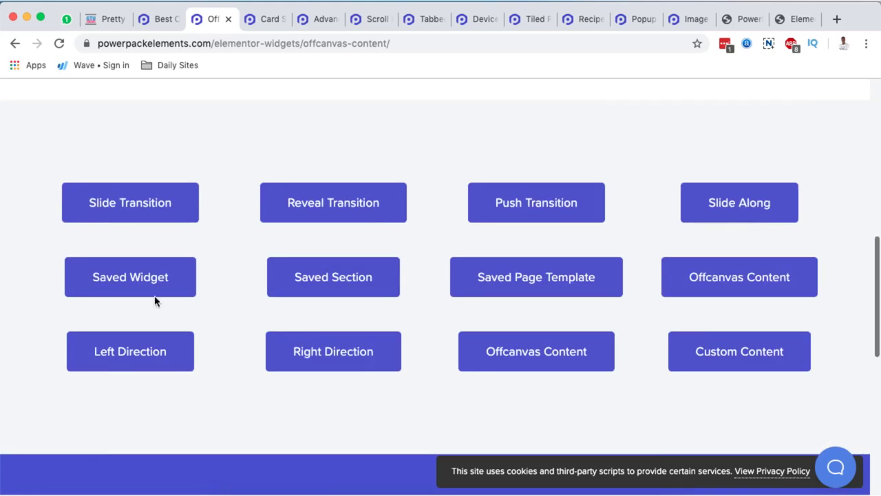
left_click(95, 198)
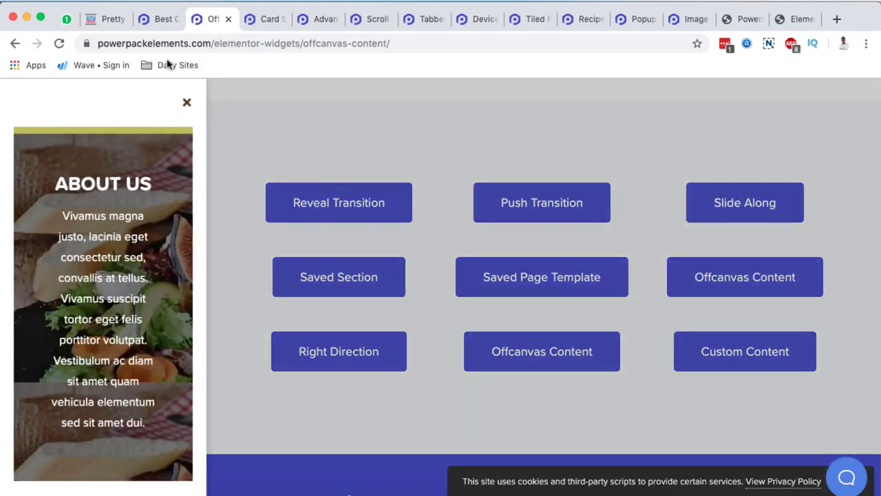
left_click(187, 105)
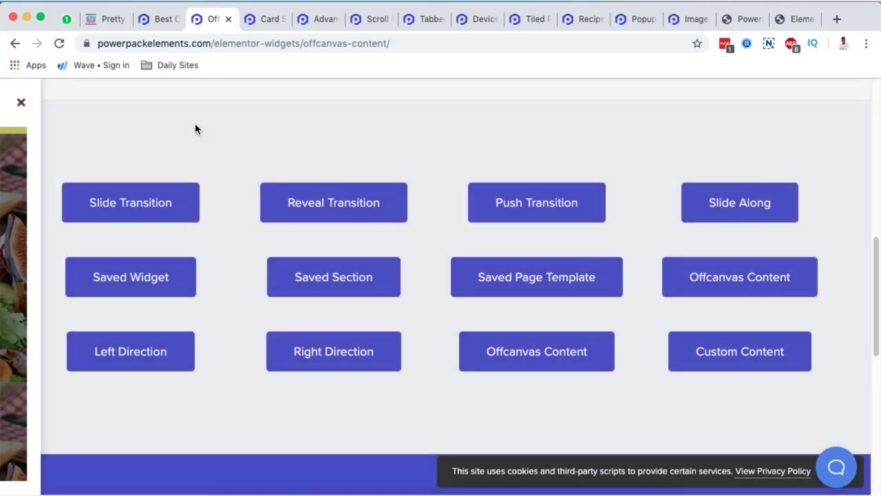
left_click(305, 190)
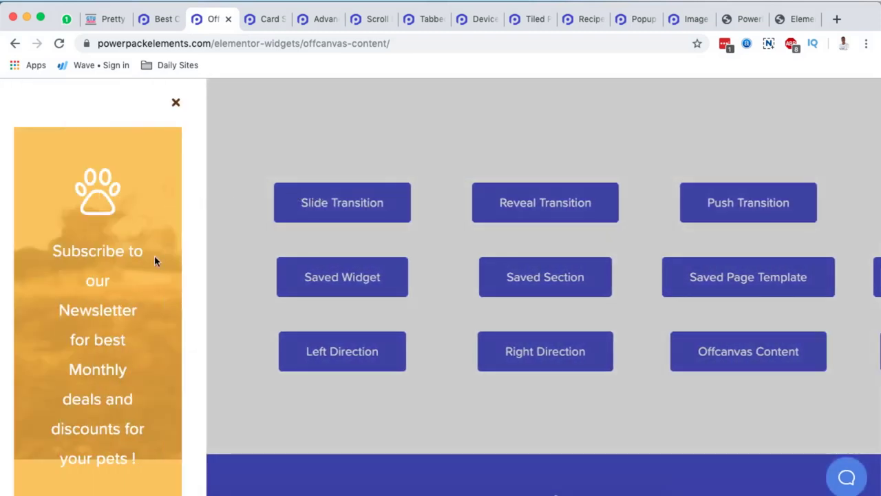
scroll(130, 351, "down", 2)
scroll(130, 351, "up", 2)
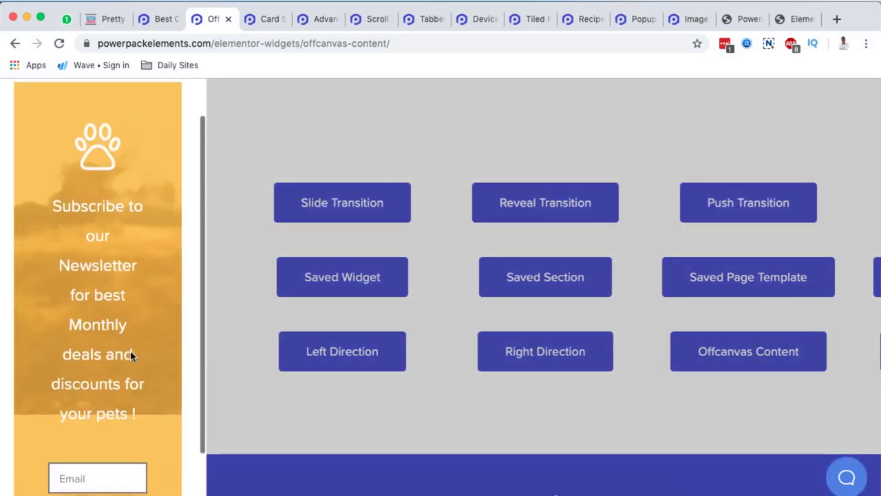
left_click(178, 104)
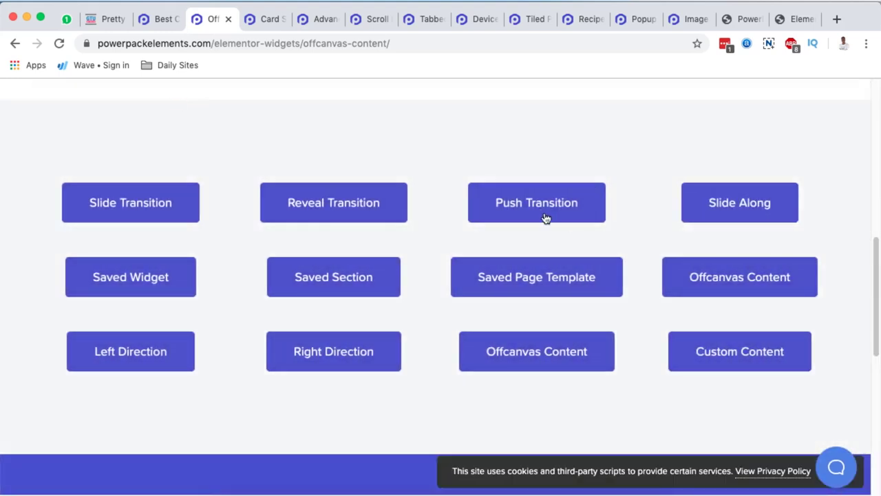
left_click(544, 216)
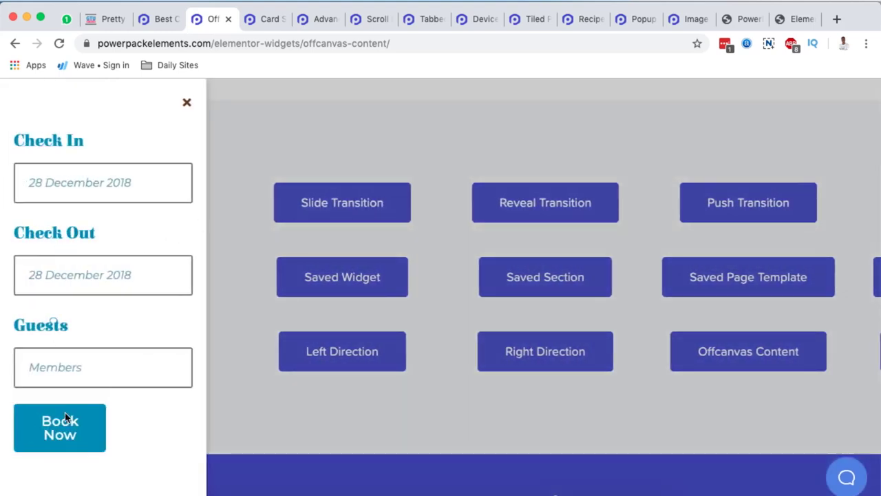
left_click(187, 108)
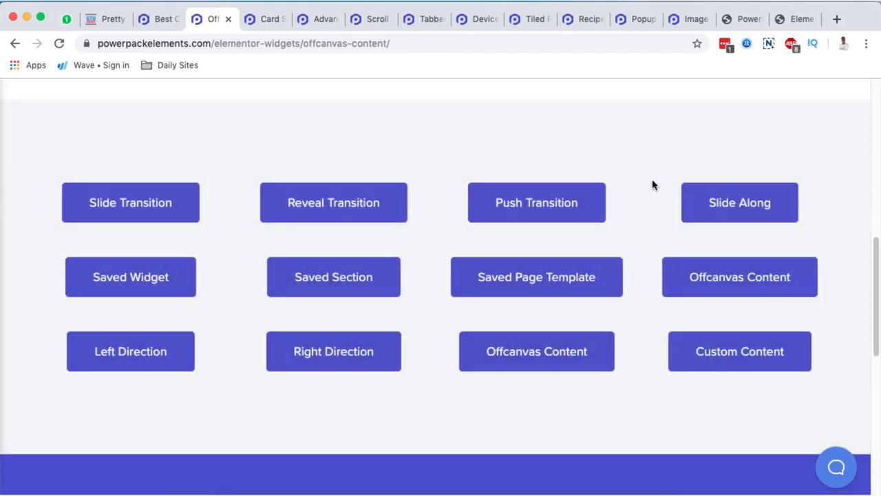
left_click(749, 216)
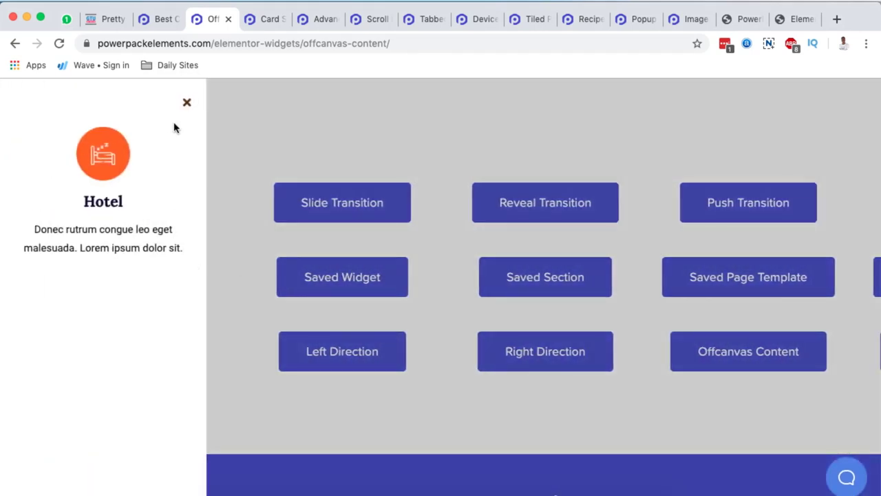
left_click(186, 102)
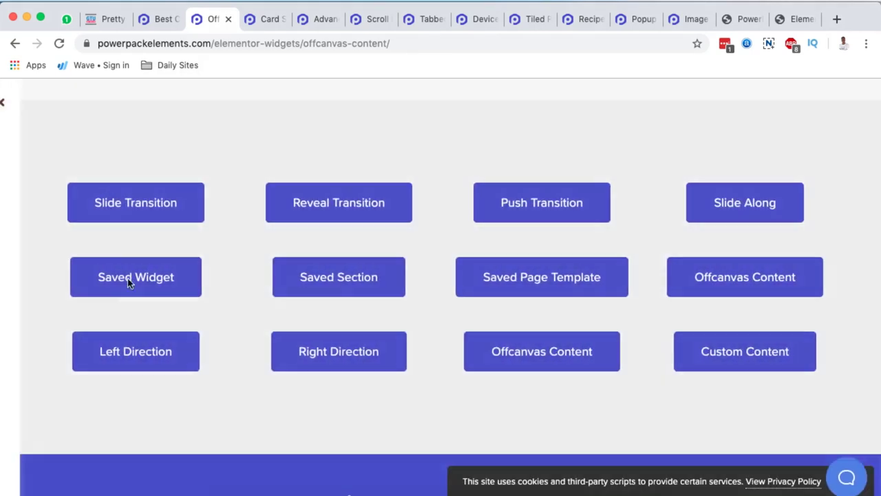
left_click(127, 278)
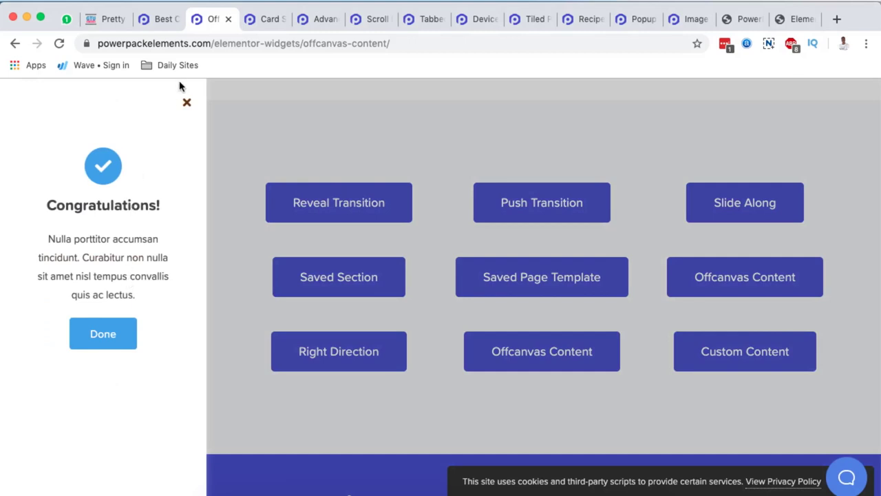
left_click(186, 107)
left_click(298, 287)
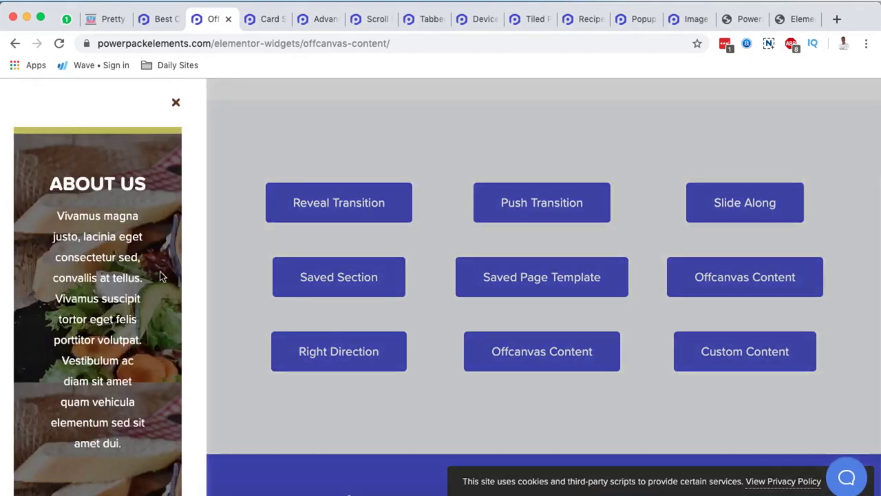
left_click(172, 103)
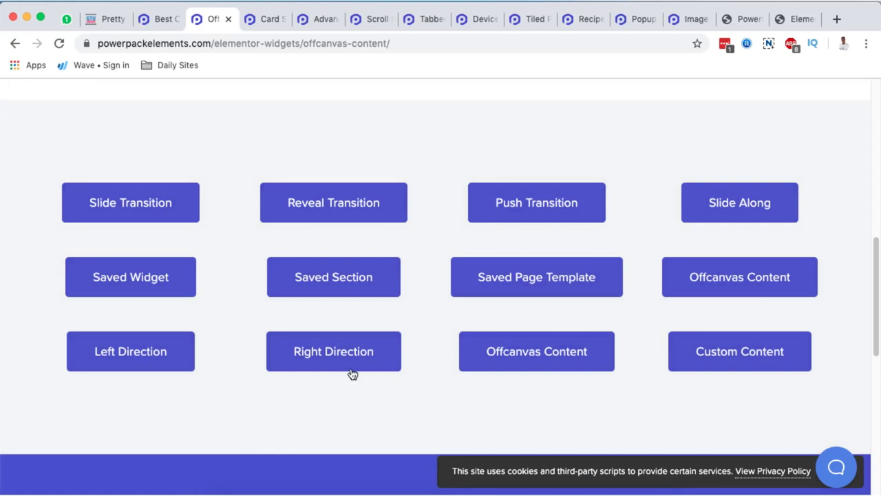
left_click(350, 367)
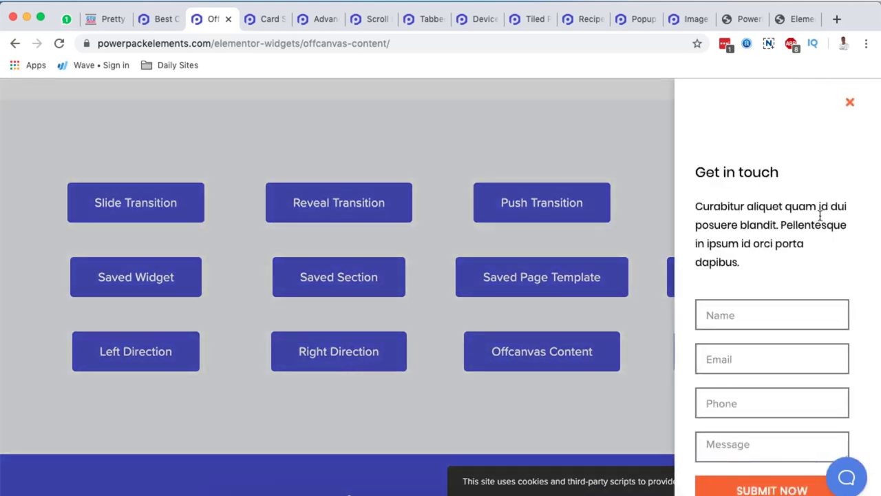
left_click(850, 107)
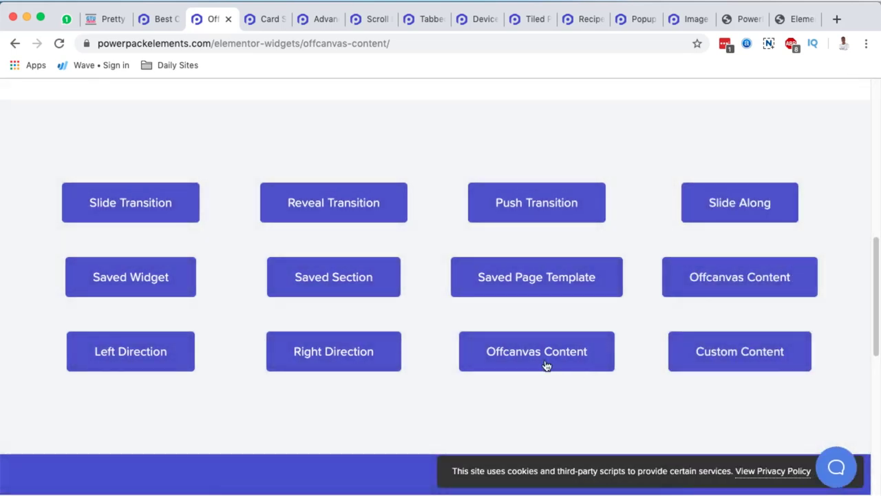
left_click(546, 356)
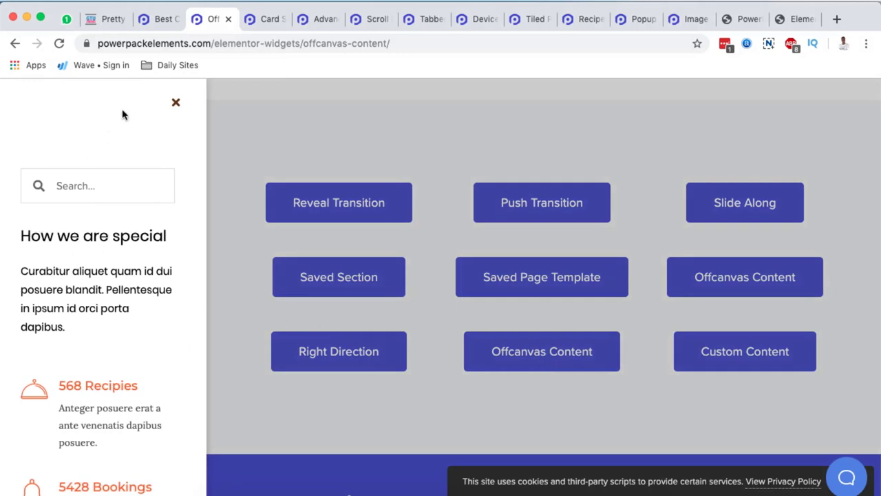
left_click(177, 105)
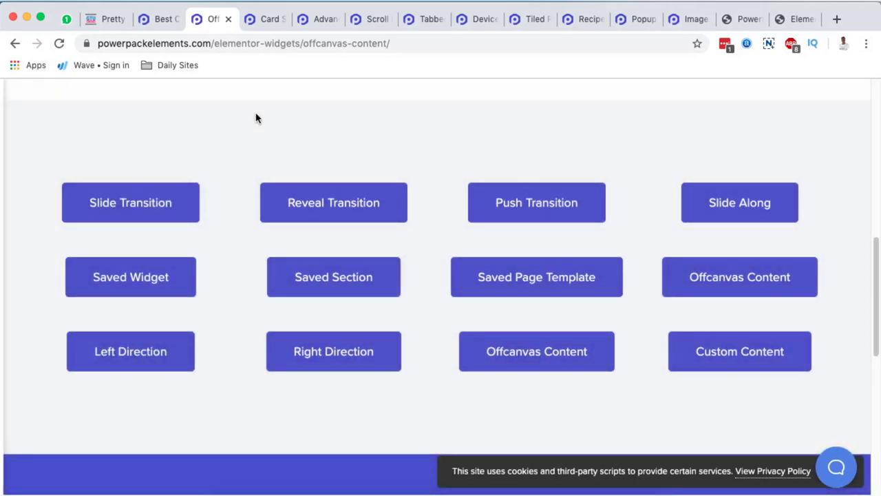
left_click(698, 345)
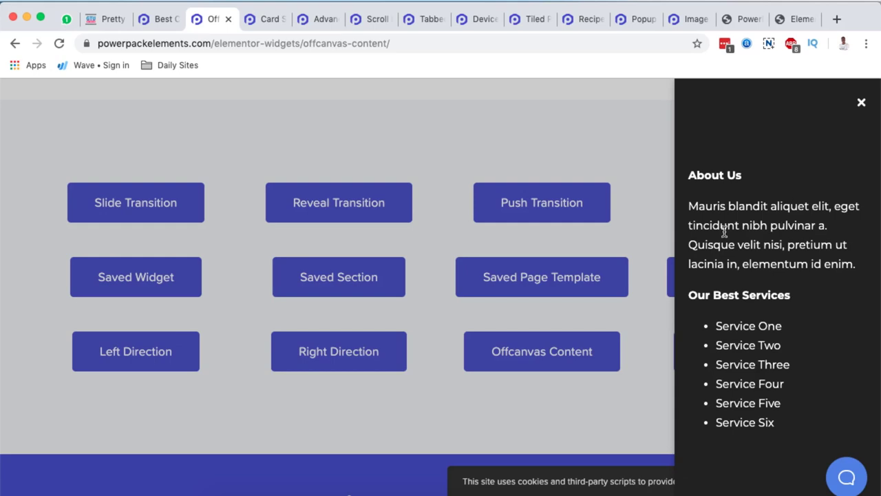
left_click(861, 103)
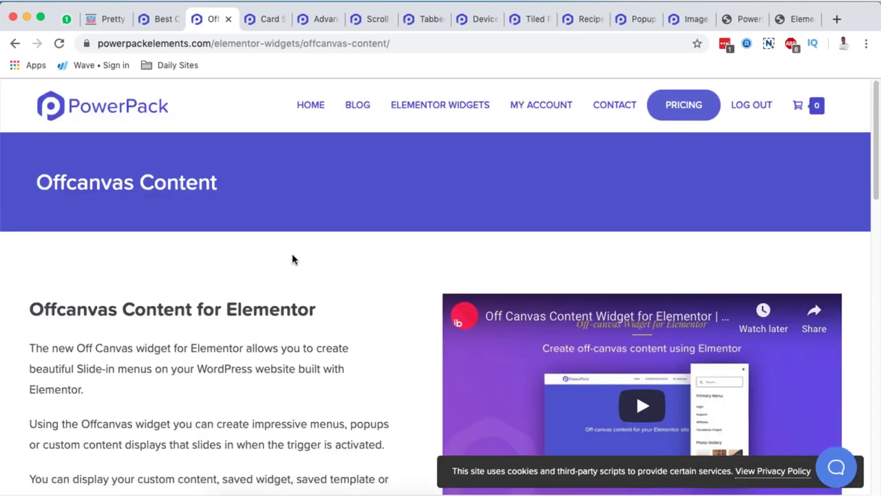
Step: Open the Card Slider demo page and cycle the first card slider through Items 3, 4 and back to 1
scroll(292, 259, "down", 1)
scroll(292, 259, "up", 1)
left_click(262, 21)
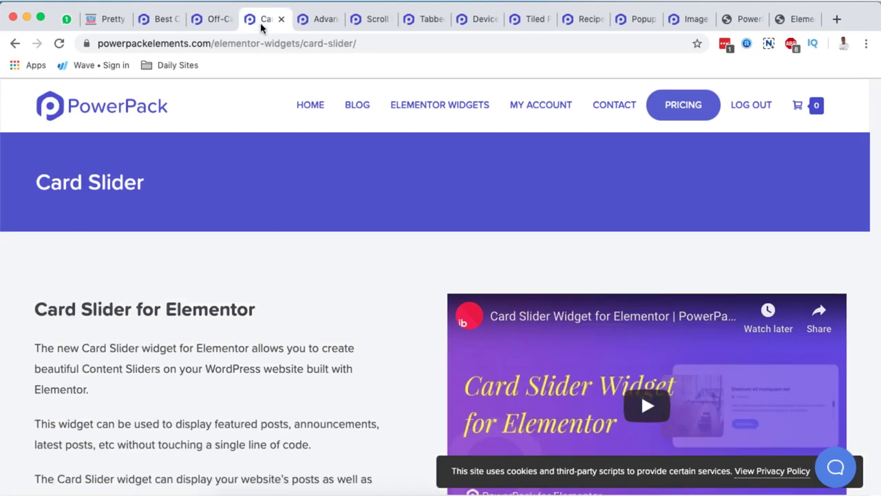
scroll(134, 350, "down", 1)
scroll(135, 350, "down", 10)
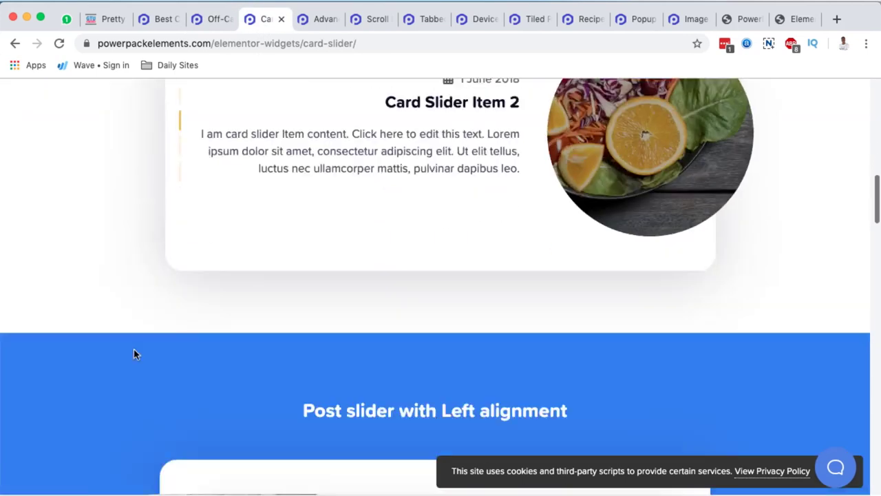
scroll(134, 352, "up", 2)
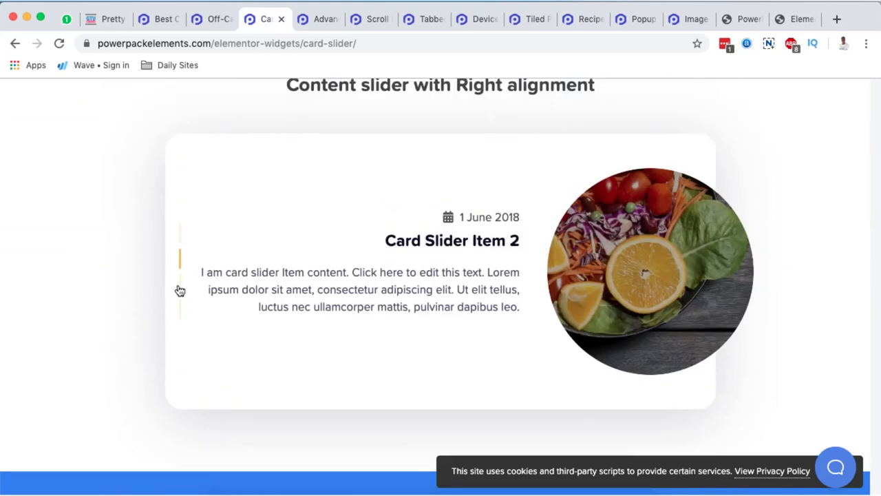
scroll(179, 291, "up", 1)
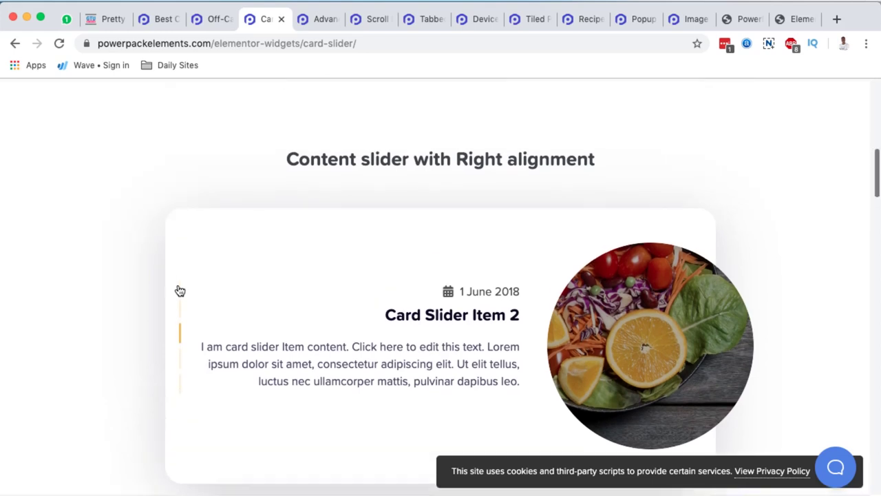
scroll(220, 185, "down", 2)
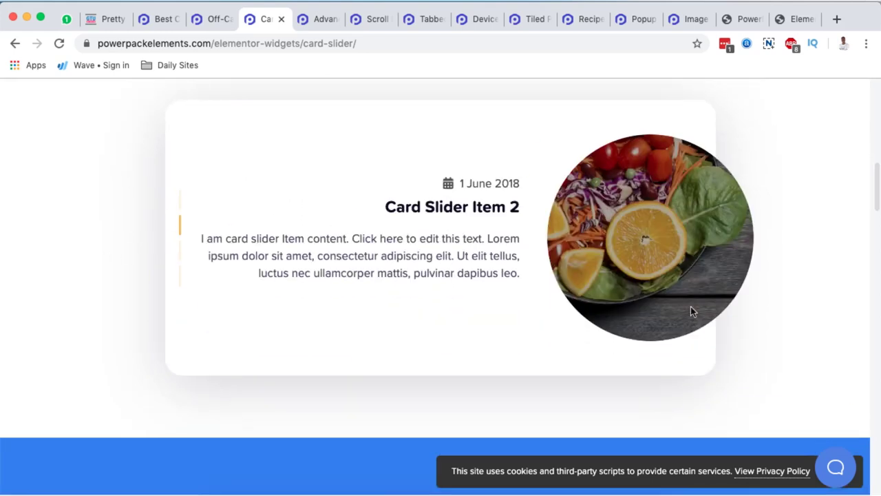
left_click(180, 252)
left_click(180, 277)
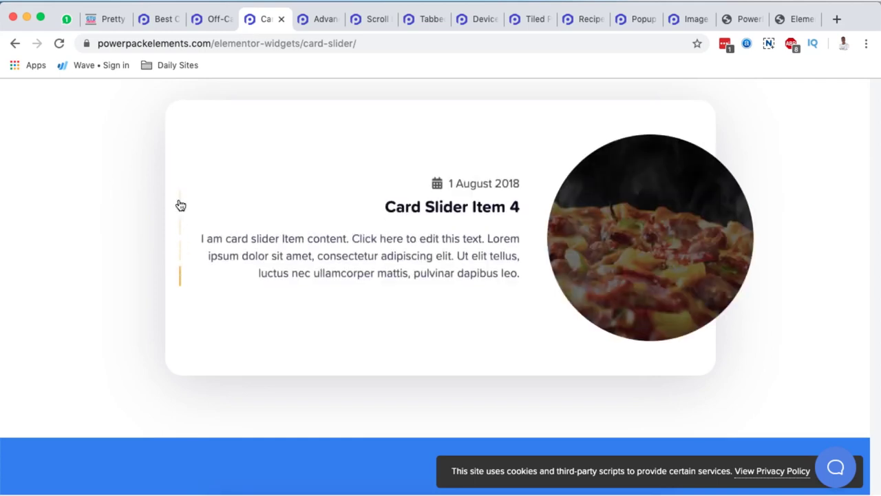
left_click(179, 204)
Step: Advance the post slider through slides 3, 4 and 5
scroll(236, 287, "down", 7)
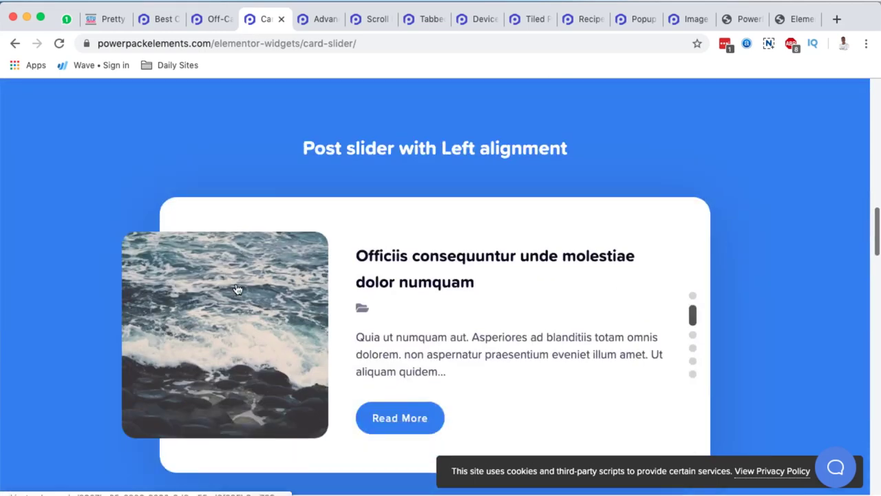
scroll(403, 292, "down", 2)
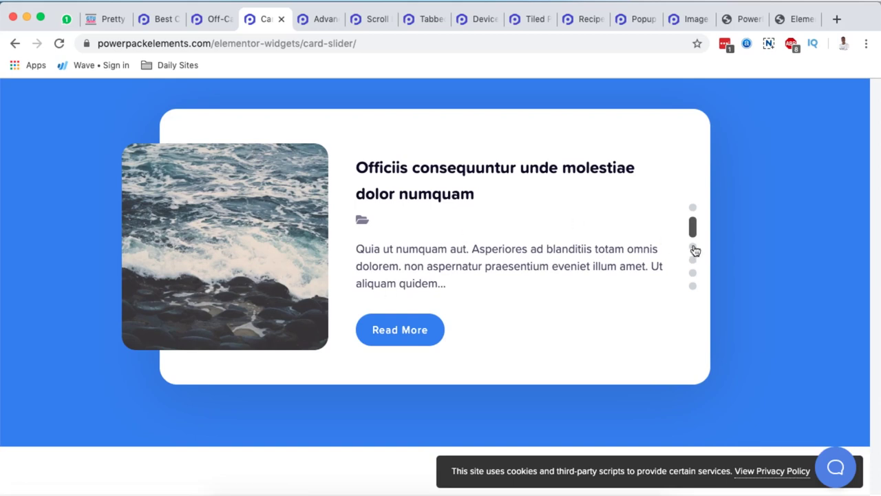
scroll(639, 238, "down", 4)
scroll(638, 238, "up", 4)
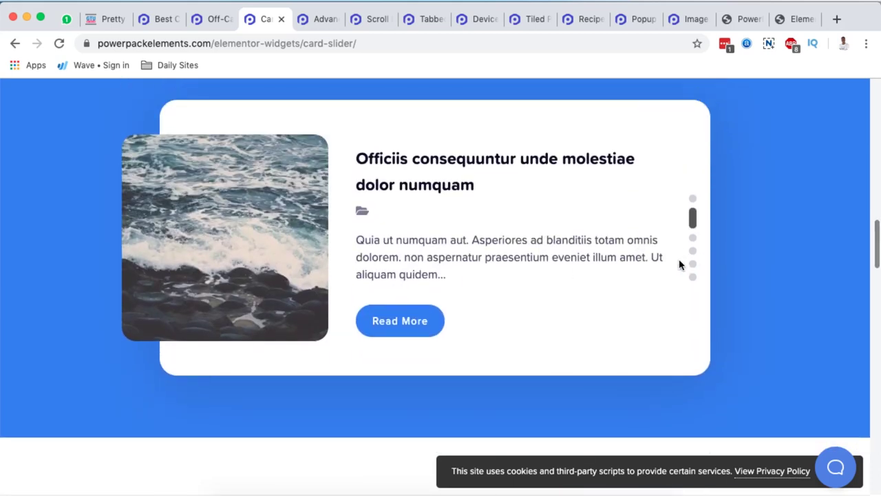
left_click(694, 240)
left_click(694, 257)
left_click(694, 267)
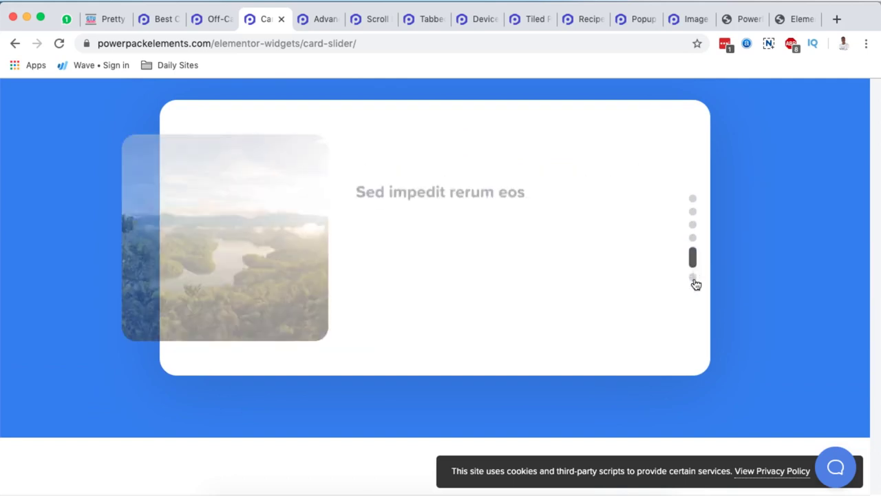
Step: Step the right-aligned card slider from Item 1 through its other cards
scroll(428, 391, "down", 10)
left_click(429, 384)
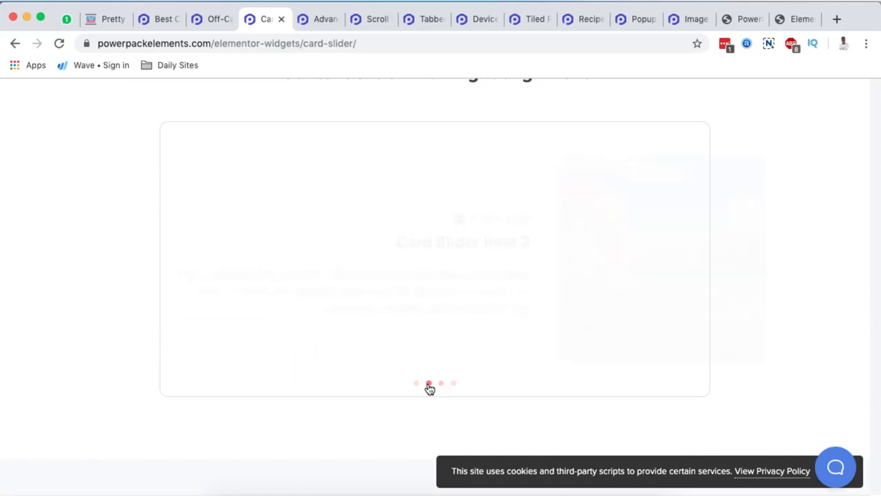
left_click(416, 384)
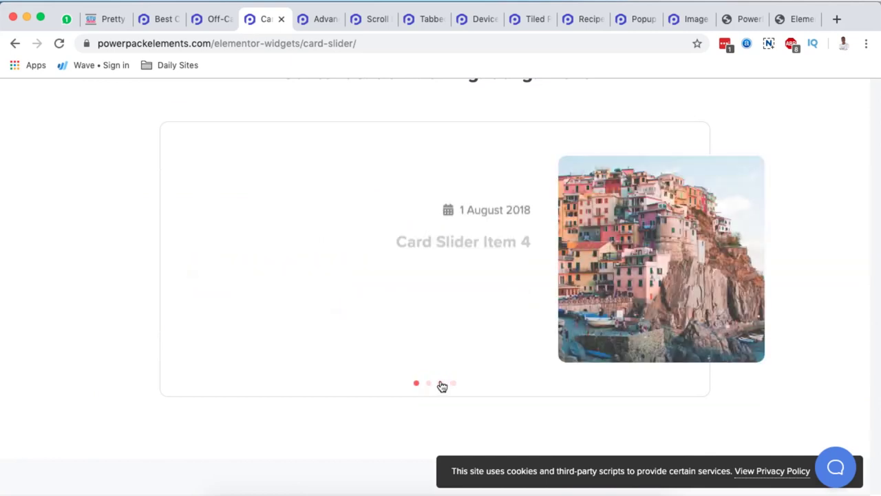
left_click(454, 384)
Step: Cycle the left-aligned card slider through Items 2–4 and back to Item 1
scroll(460, 303, "up", 2)
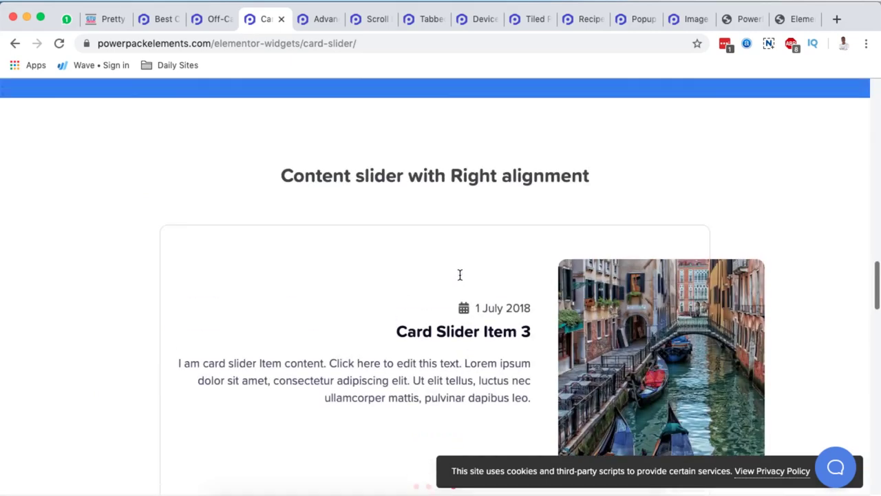
scroll(460, 277, "down", 10)
scroll(460, 279, "up", 2)
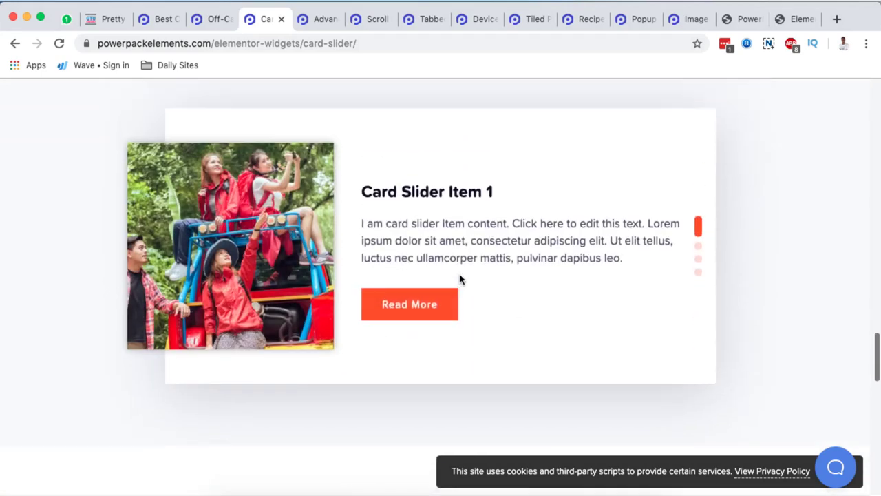
scroll(613, 245, "down", 1)
scroll(612, 246, "up", 2)
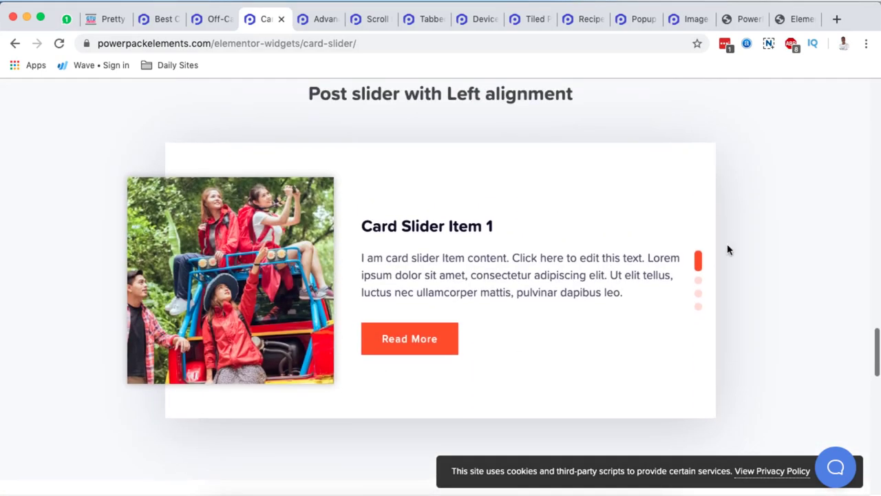
left_click(698, 284)
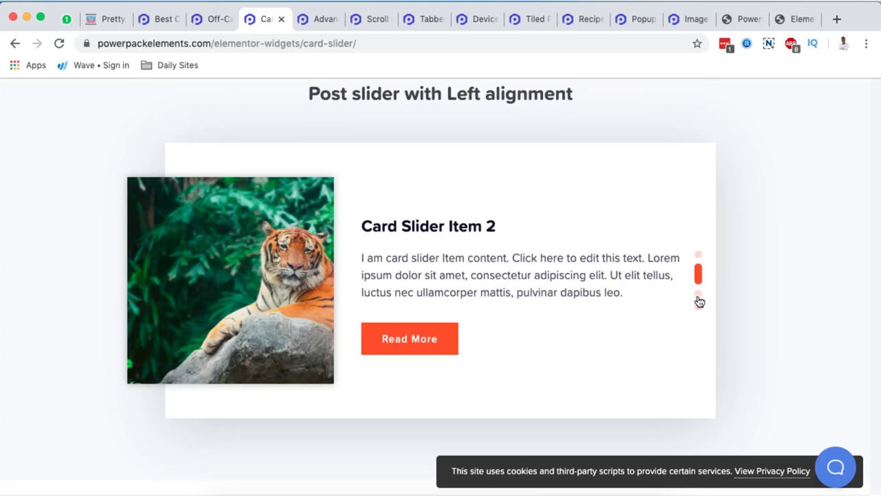
left_click(698, 297)
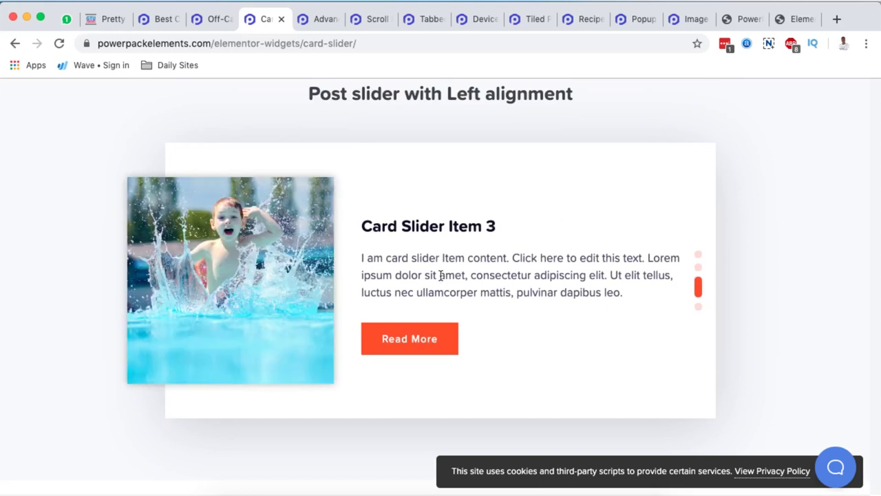
left_click(699, 311)
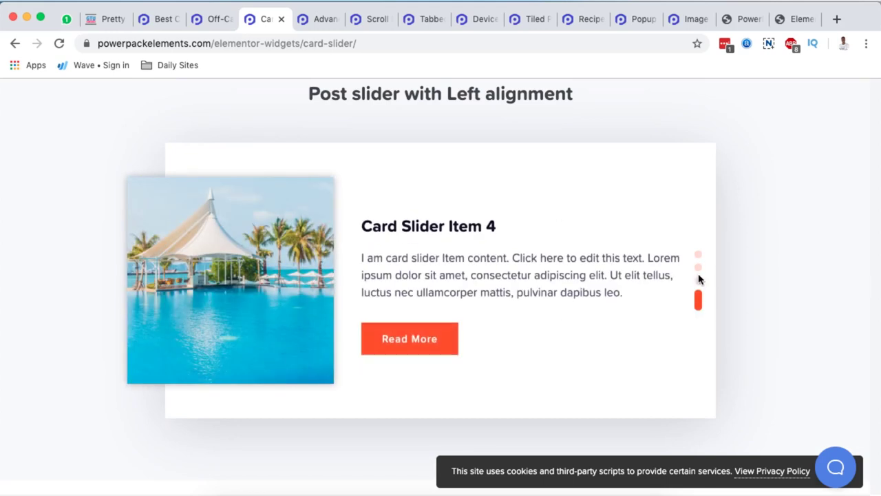
left_click(699, 284)
left_click(699, 270)
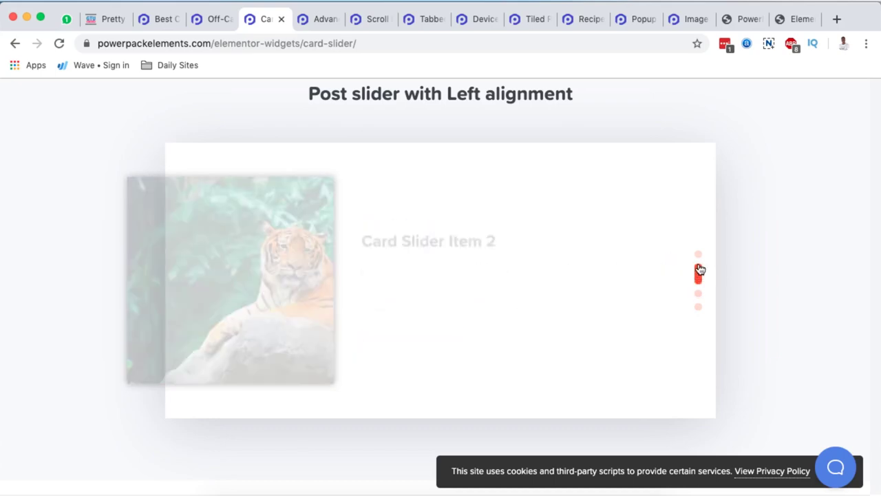
left_click(699, 256)
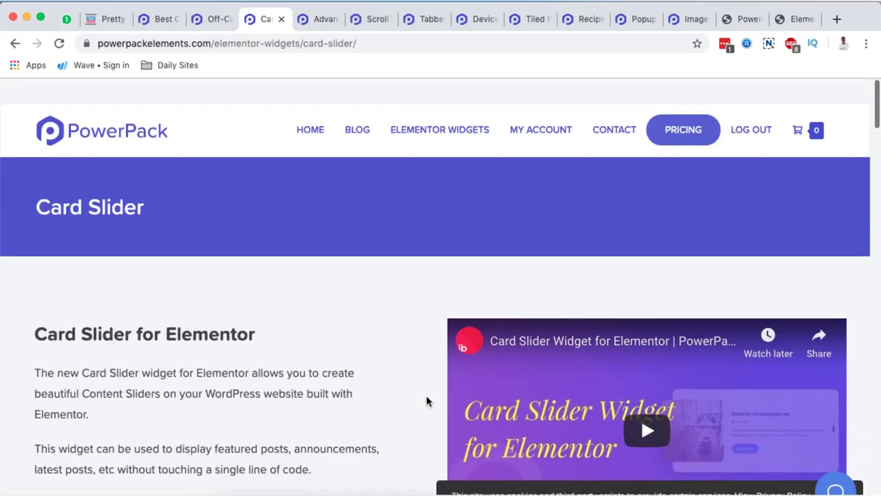
scroll(427, 399, "down", 1)
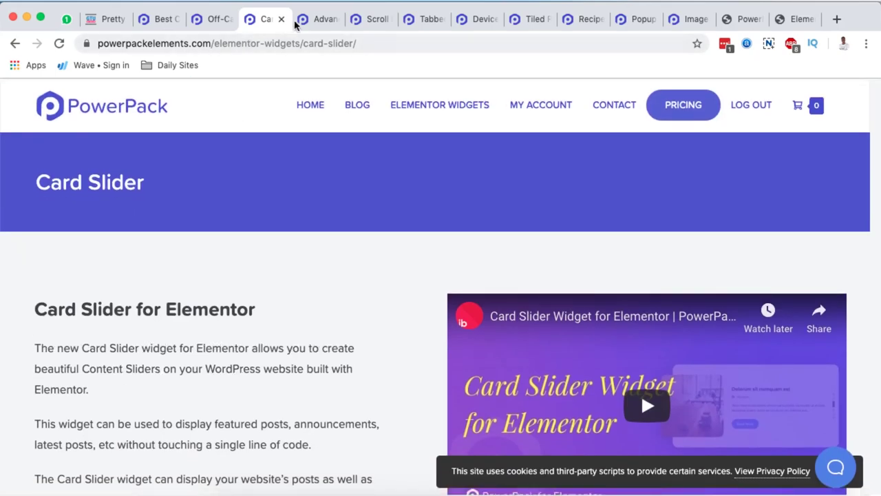
Step: Open the Advanced Accordion demo and expand WATER HEATER, FROZEN PIPES and CLOGGED DRAINS
left_click(313, 19)
scroll(335, 281, "down", 1)
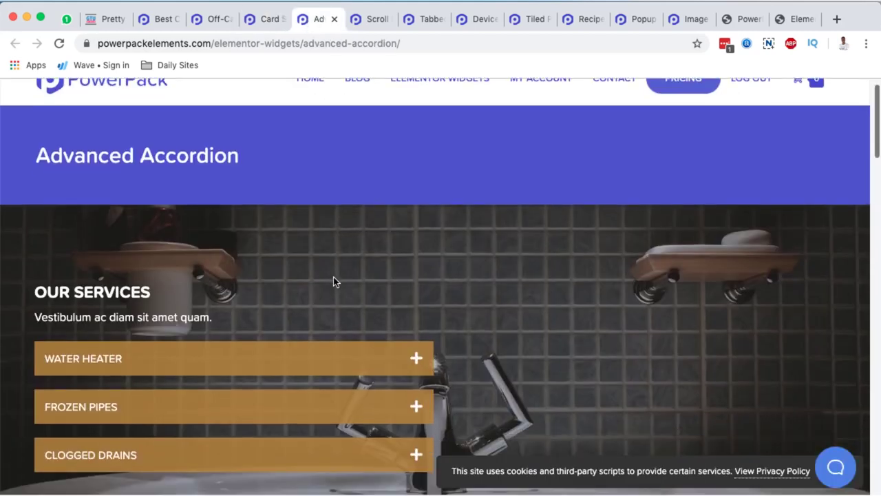
scroll(333, 277, "down", 5)
left_click(413, 226)
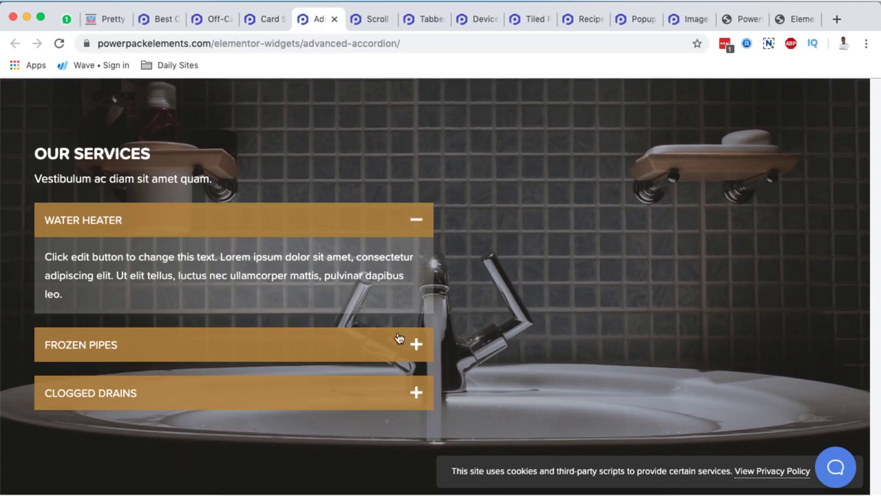
scroll(416, 350, "down", 2)
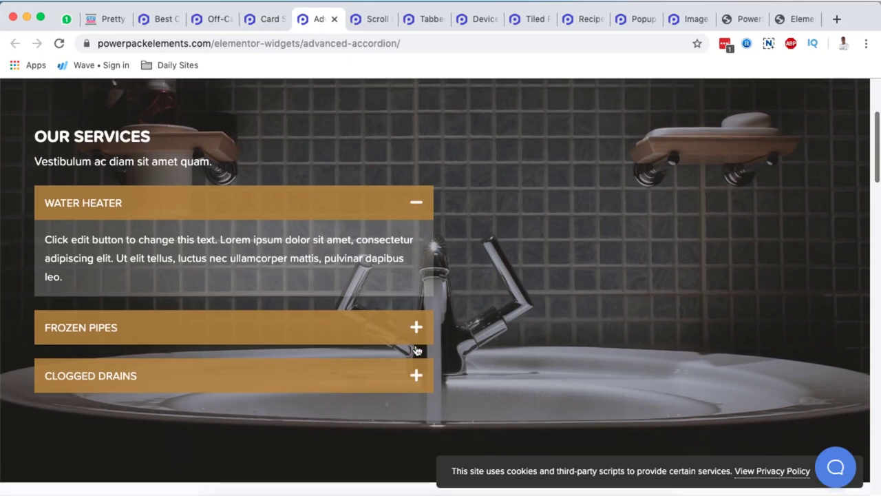
left_click(418, 313)
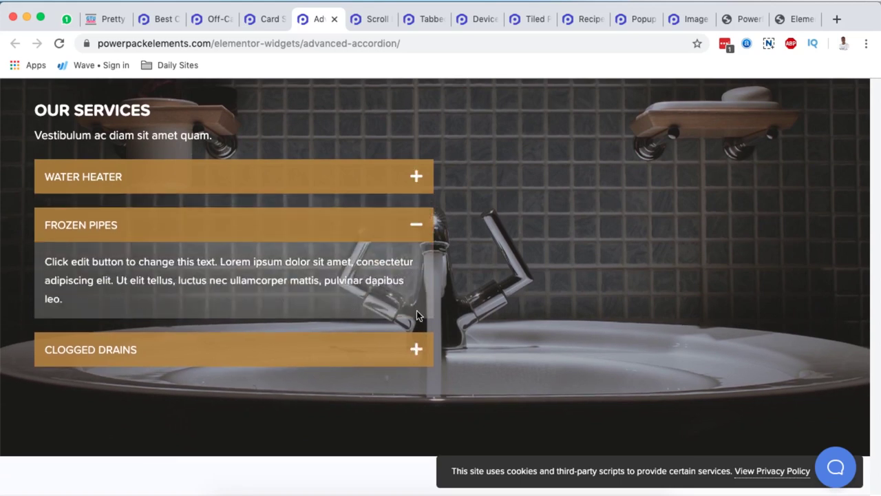
left_click(415, 349)
left_click(416, 225)
left_click(416, 177)
Step: Expand and collapse EASY APPOINTMENT, REGULAR CHECKUPS and OUR BEST SERVICES in the second accordion
scroll(413, 299, "down", 6)
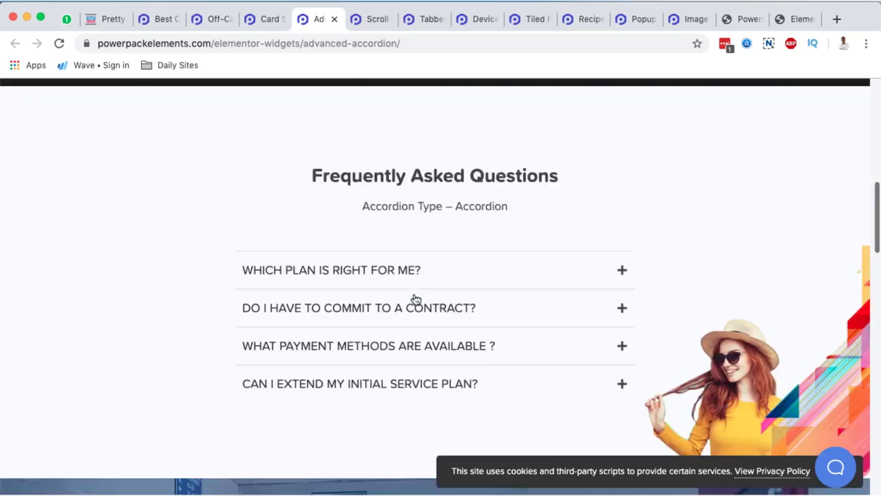
scroll(494, 290, "up", 1)
scroll(494, 291, "down", 5)
scroll(492, 291, "up", 1)
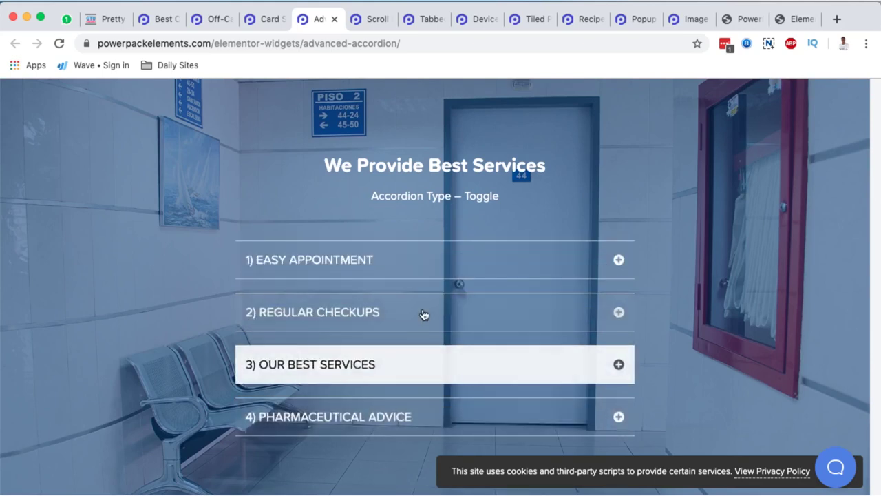
left_click(619, 260)
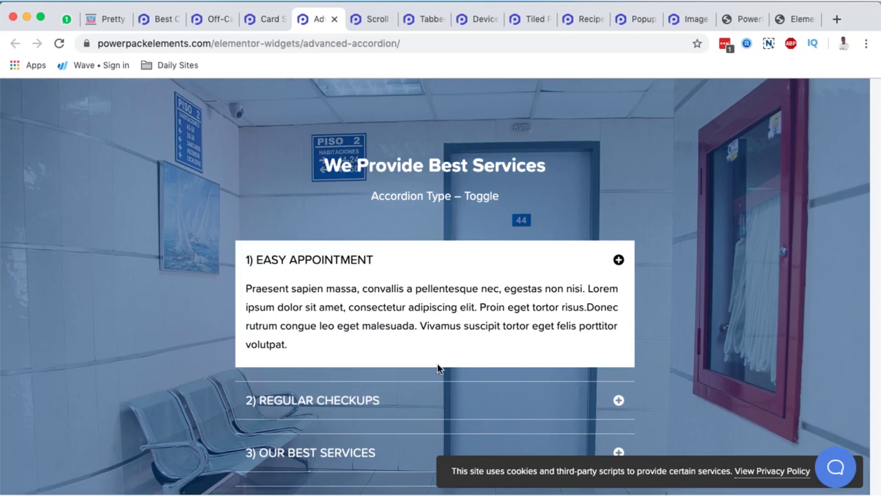
left_click(619, 260)
left_click(617, 311)
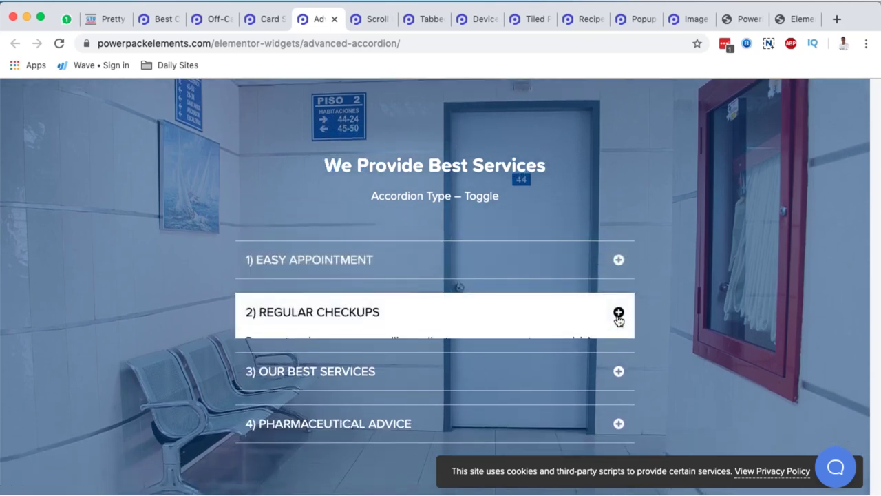
scroll(584, 371, "down", 1)
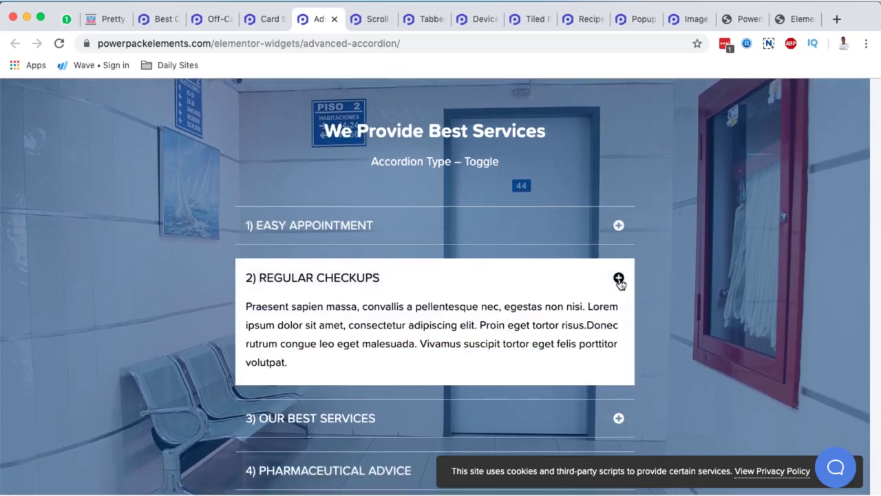
left_click(619, 279)
left_click(618, 332)
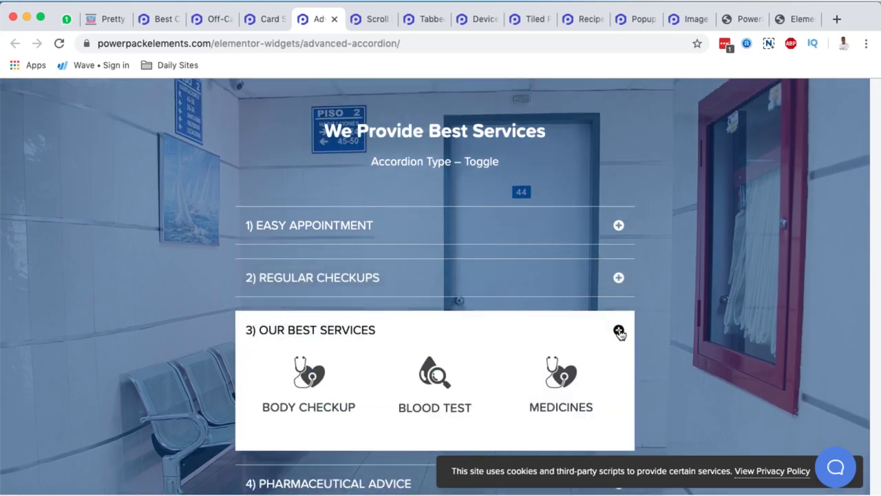
left_click(619, 331)
Step: Expand ACCORDION TAB TITLE 2 and both ACCORDION TAB TITLE 3 items in the last accordion
scroll(619, 328, "down", 10)
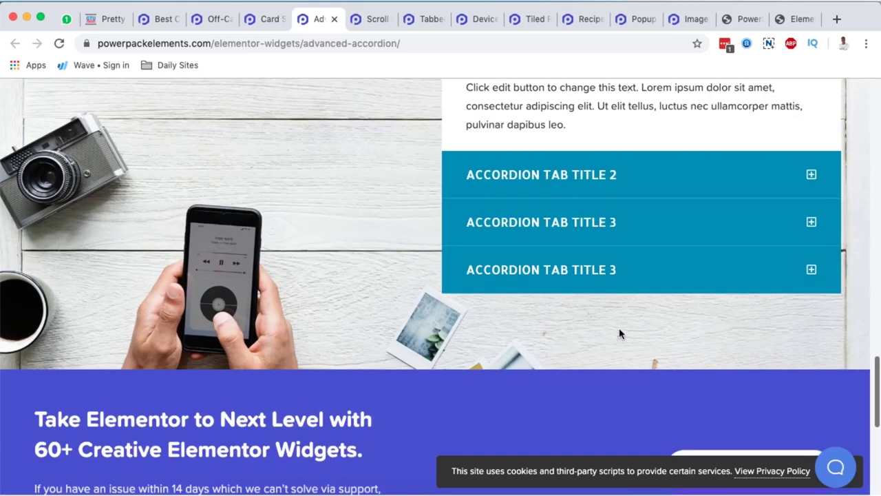
scroll(619, 328, "up", 2)
left_click(613, 242)
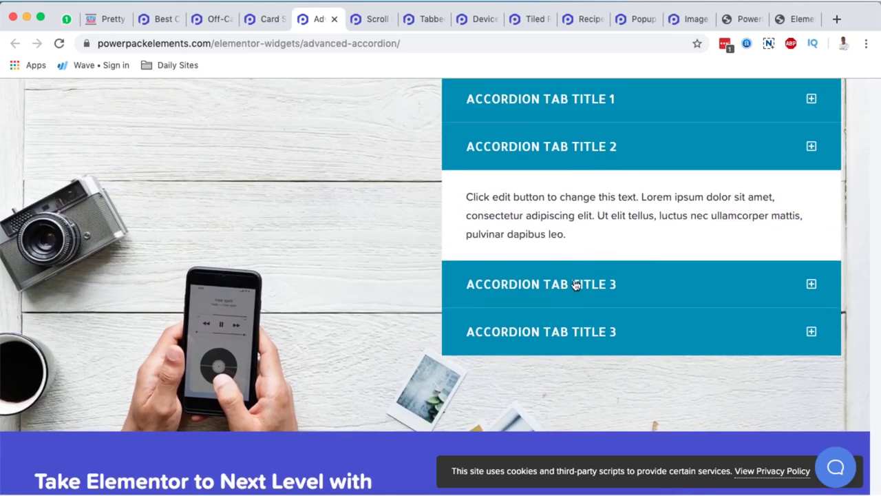
left_click(572, 285)
left_click(566, 343)
scroll(544, 206, "up", 2)
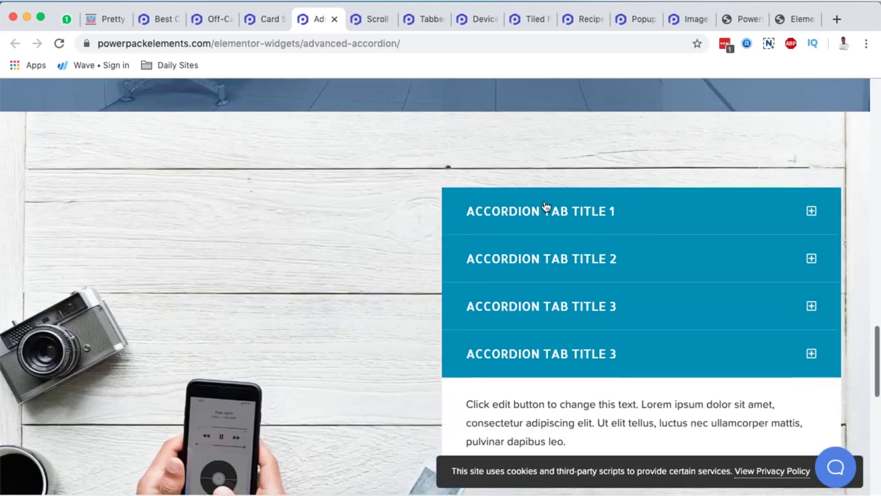
scroll(544, 204, "up", 15)
Step: Switch to the Scroll Image demo page and scroll through its vertical image scroller demo
left_click(372, 19)
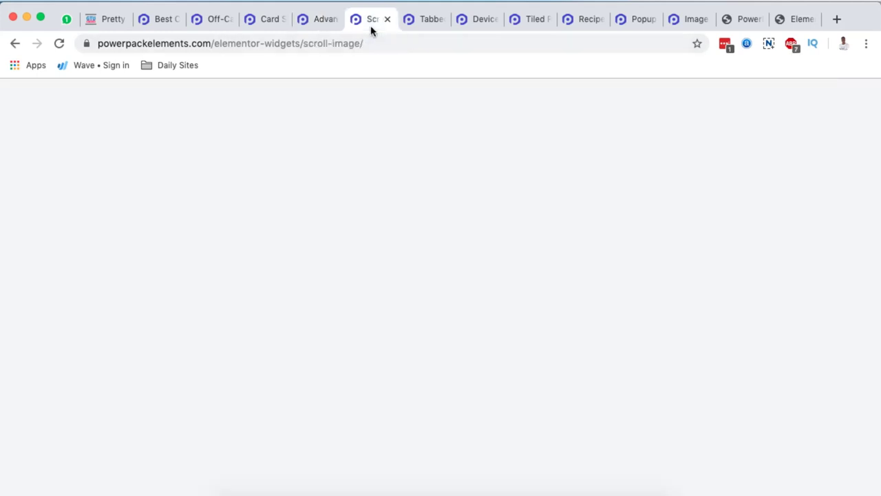
scroll(305, 334, "up", 10)
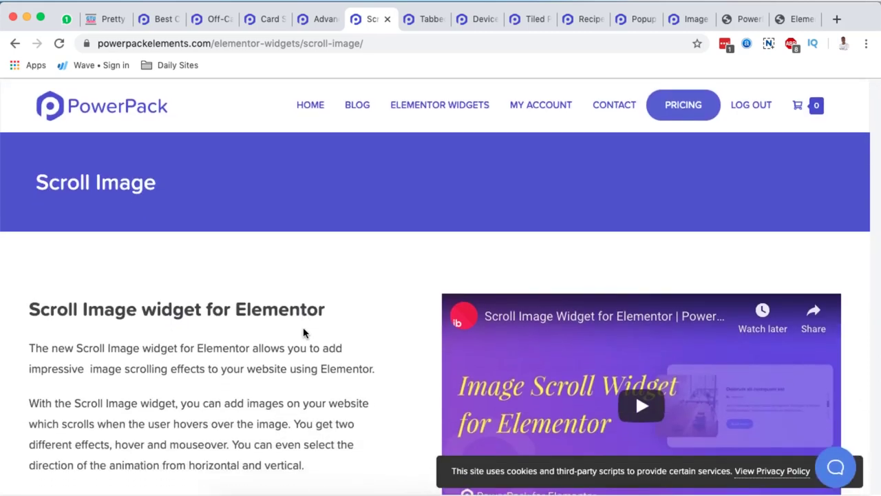
scroll(304, 333, "down", 10)
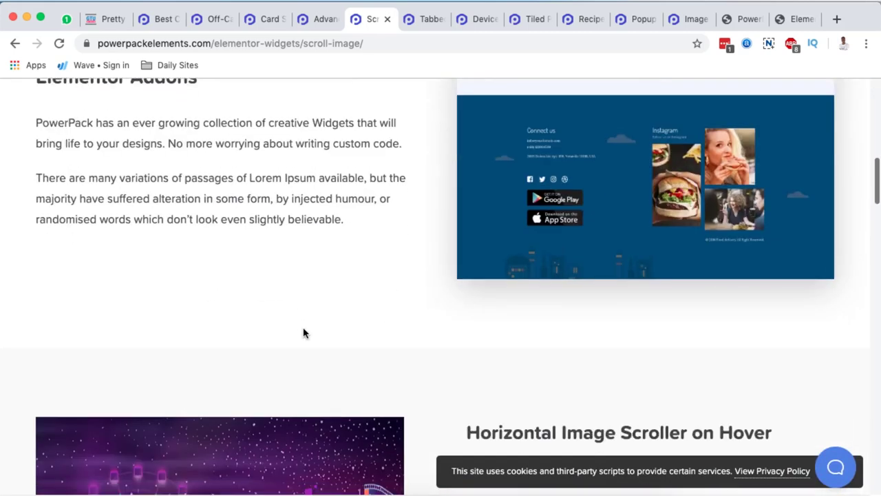
scroll(606, 228, "up", 5)
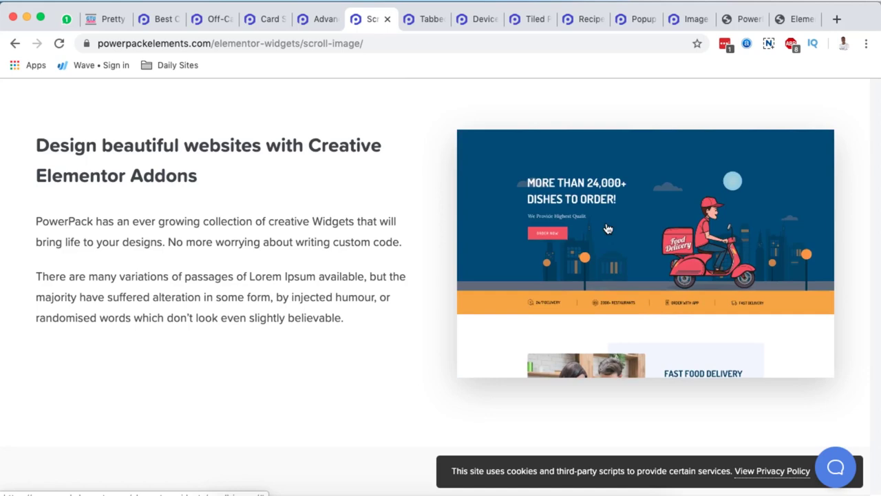
scroll(608, 228, "down", 5)
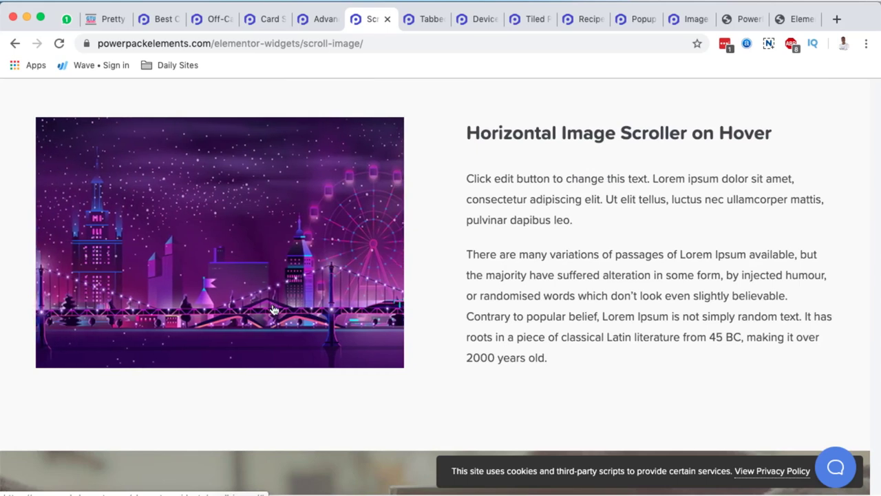
scroll(369, 346, "down", 5)
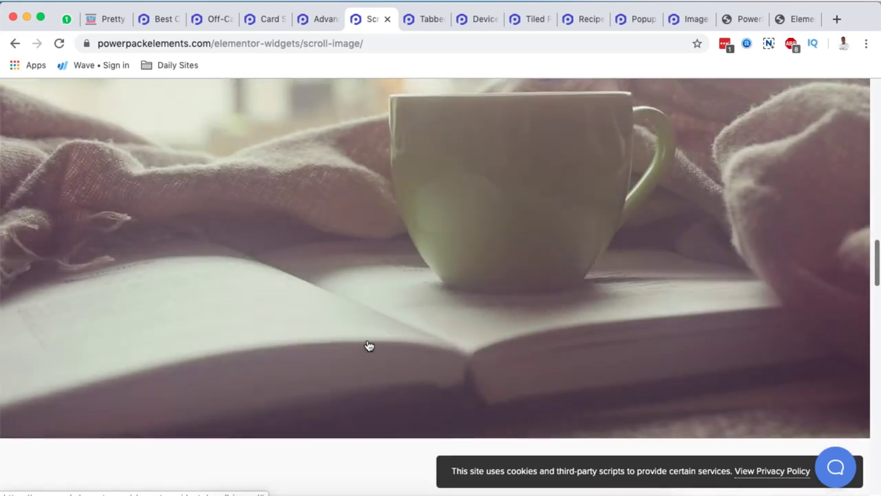
scroll(368, 347, "up", 2)
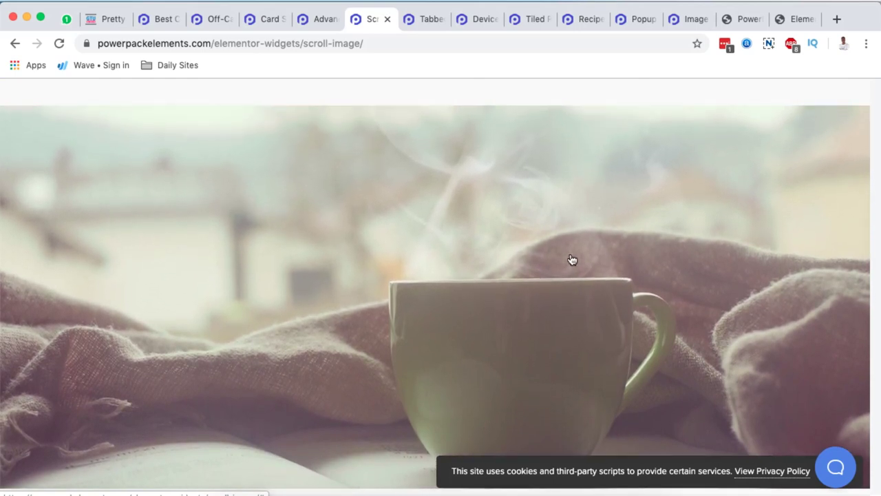
scroll(572, 259, "down", 4)
scroll(571, 255, "down", 3)
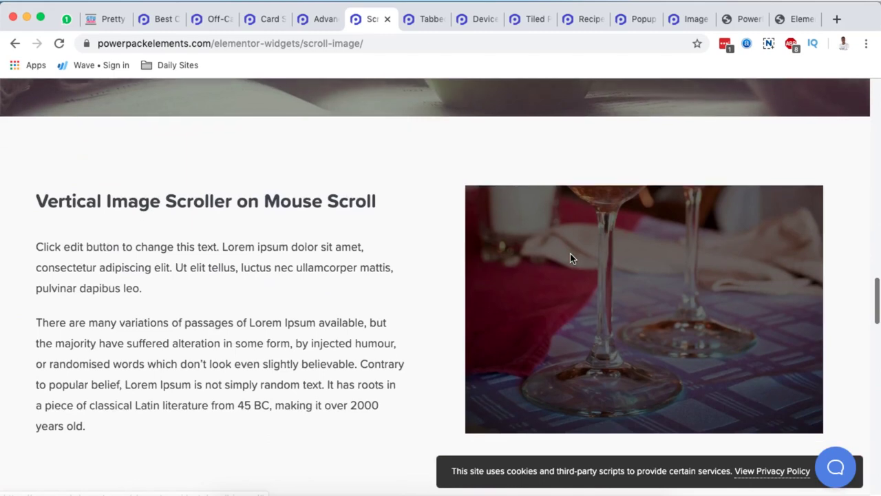
scroll(570, 255, "up", 3)
scroll(578, 272, "down", 4)
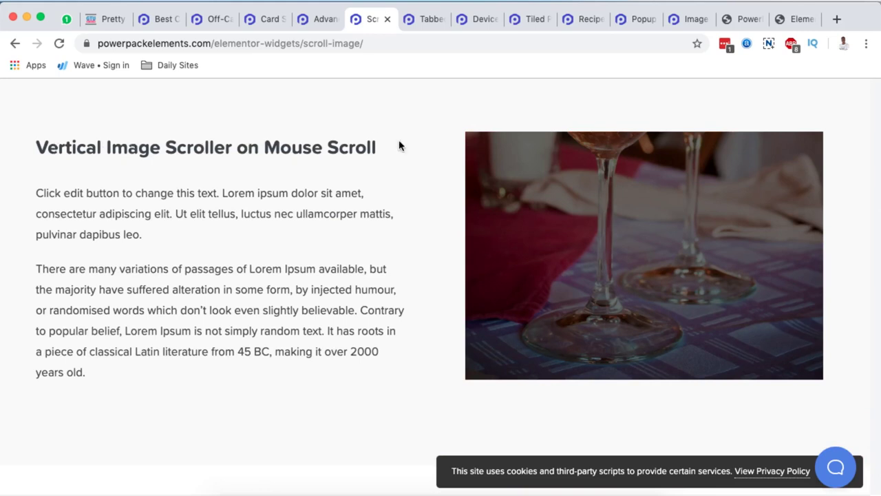
Step: Scroll over the horizontal image scroller demo, then move to the Tabbed Gallery demo tab
scroll(601, 221, "up", 10)
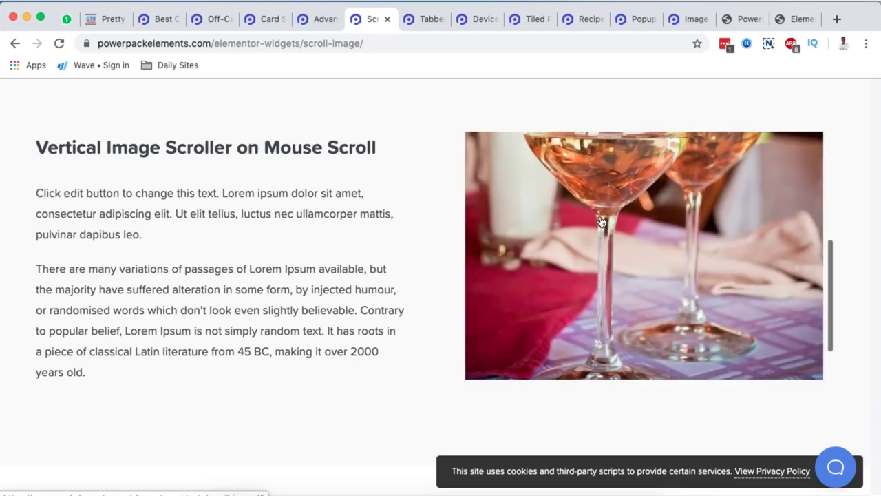
scroll(601, 221, "down", 8)
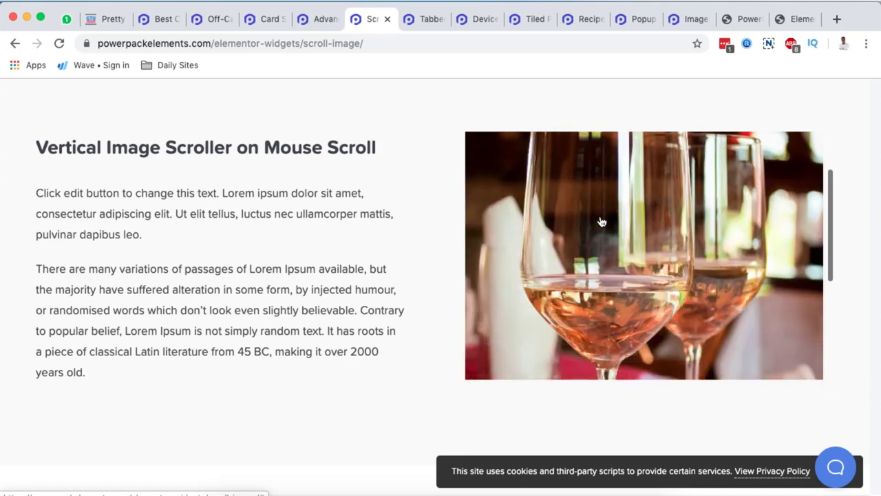
scroll(601, 221, "up", 3)
scroll(601, 221, "up", 3)
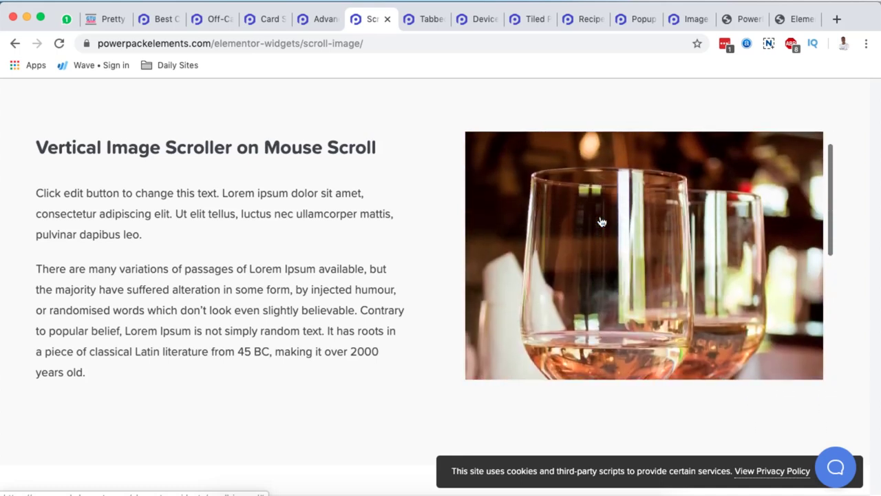
scroll(601, 222, "down", 8)
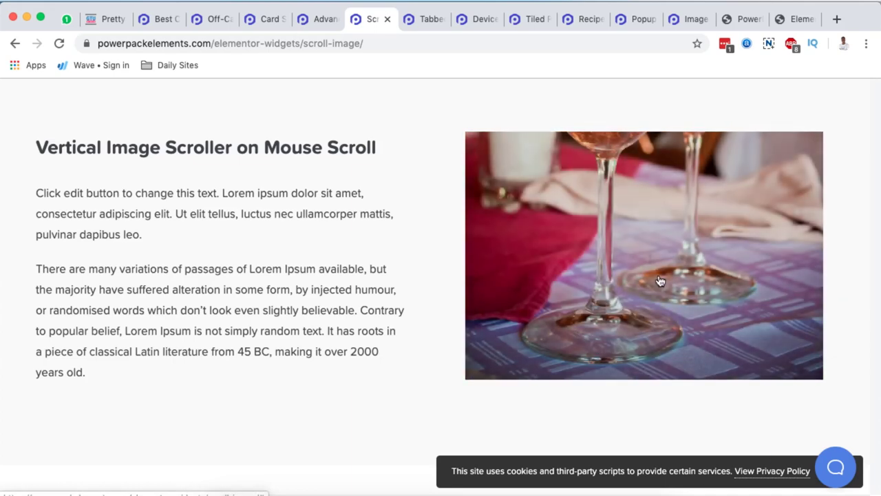
scroll(451, 413, "down", 10)
scroll(446, 404, "up", 3)
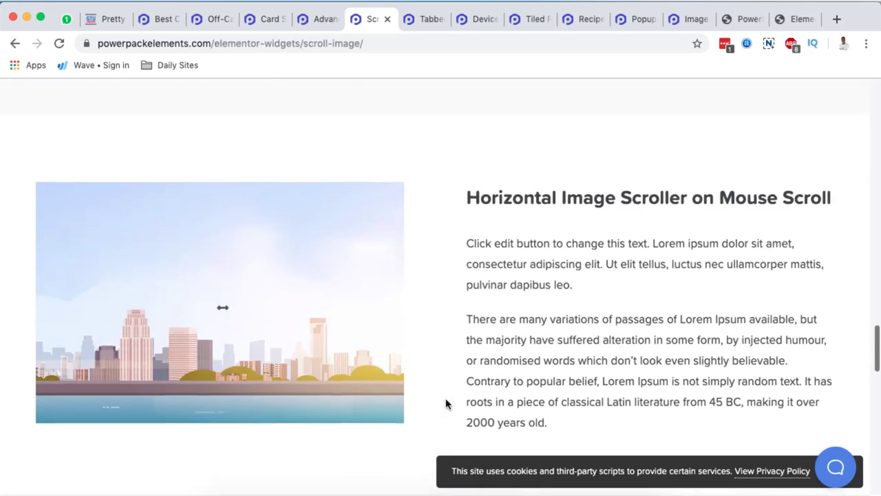
scroll(210, 329, "down", 10)
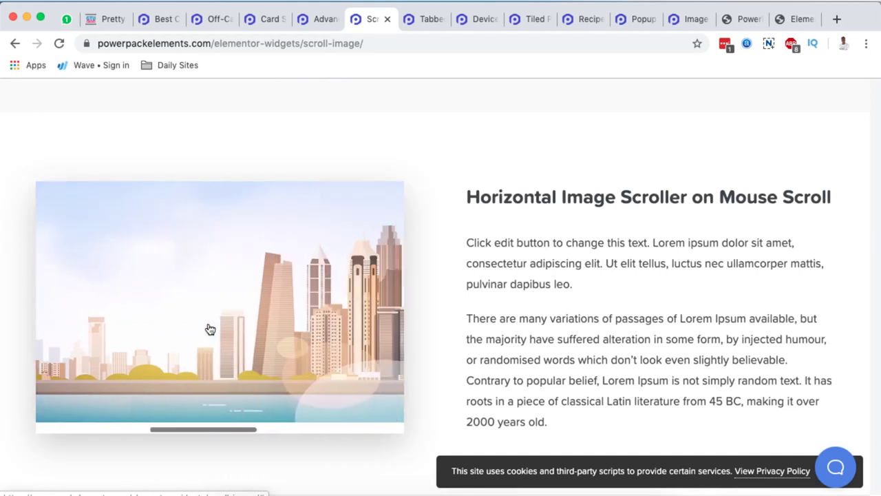
scroll(209, 328, "up", 10)
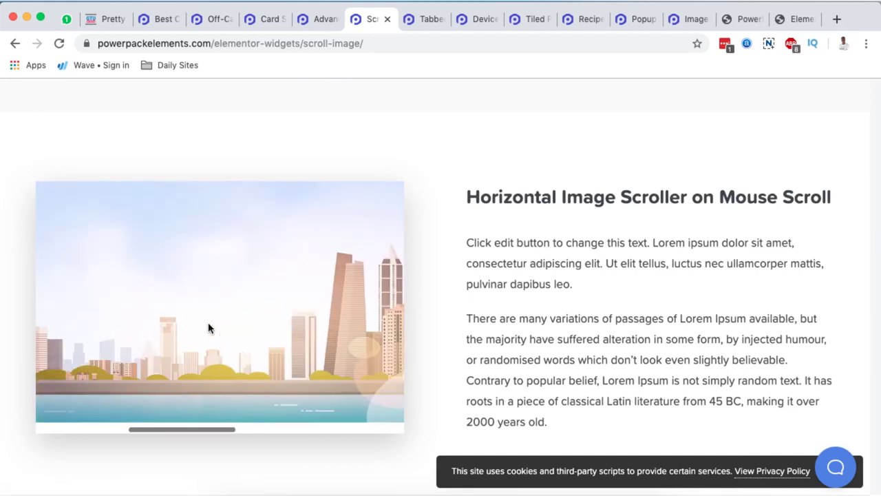
scroll(210, 327, "down", 3)
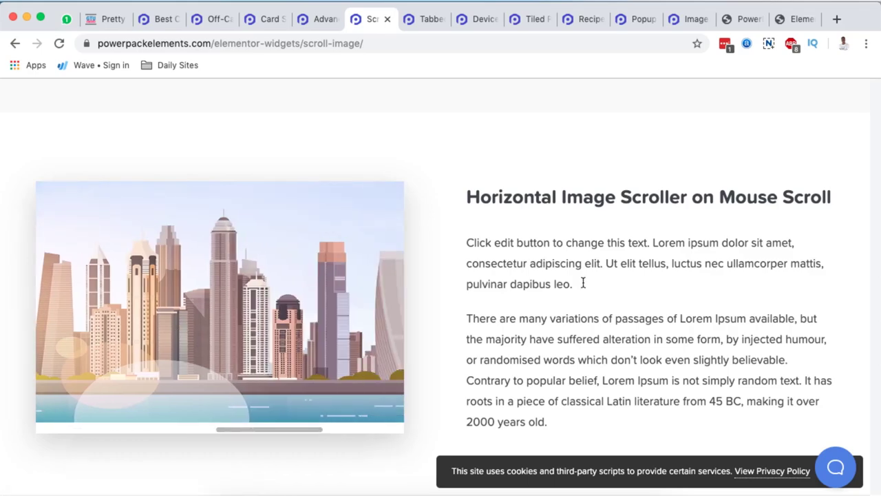
scroll(667, 279, "down", 8)
key("ctrl+Tab")
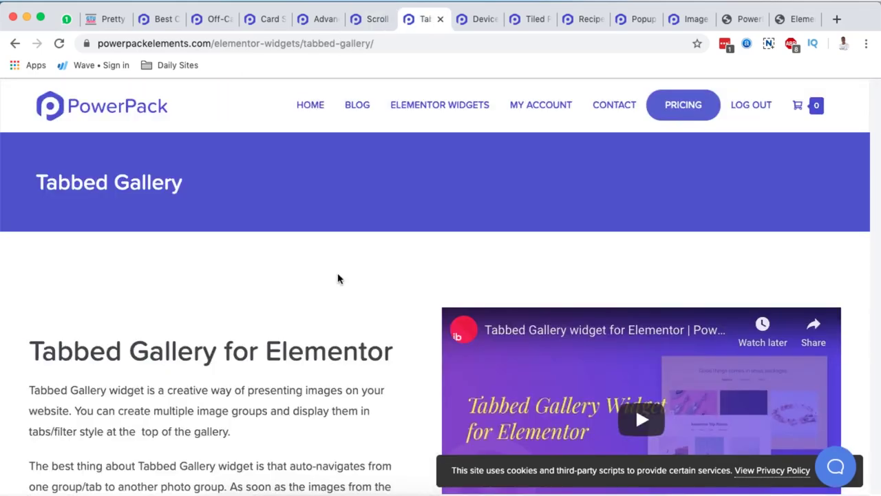
Step: Scroll down the Tabbed Gallery page to reach the food gallery demo
scroll(338, 278, "down", 10)
scroll(337, 278, "up", 10)
scroll(338, 278, "down", 15)
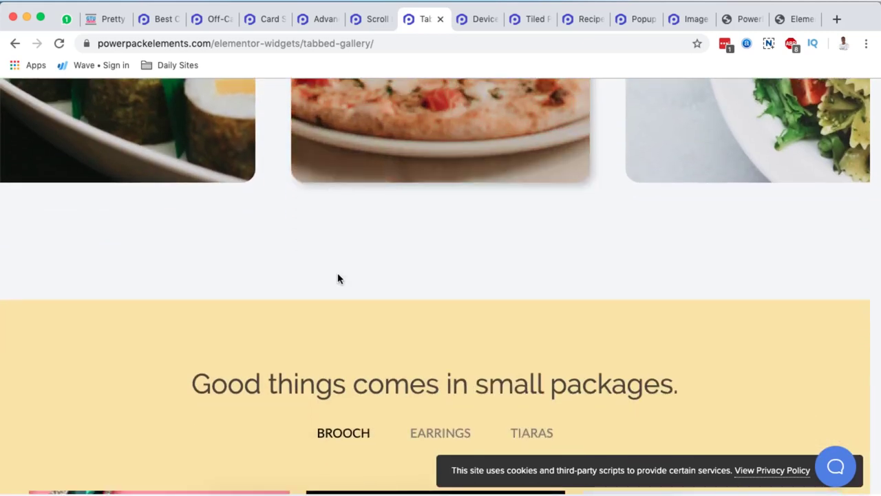
scroll(337, 278, "up", 5)
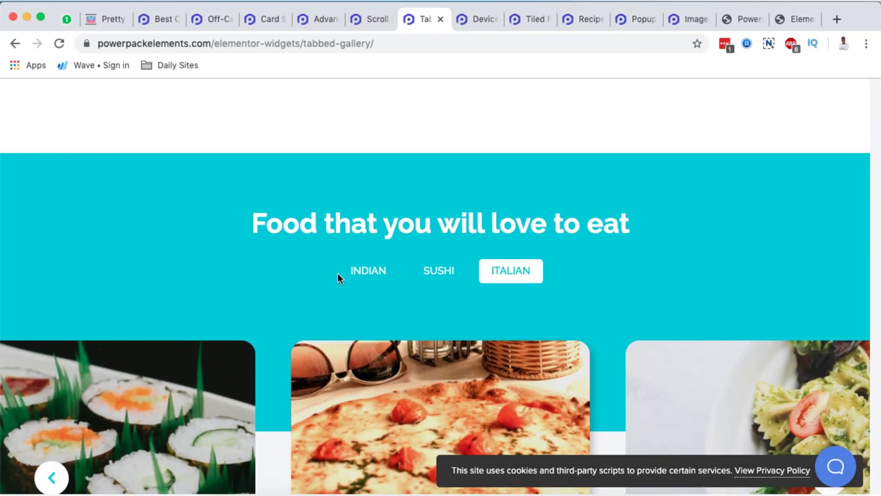
scroll(337, 278, "down", 1)
scroll(337, 272, "up", 6)
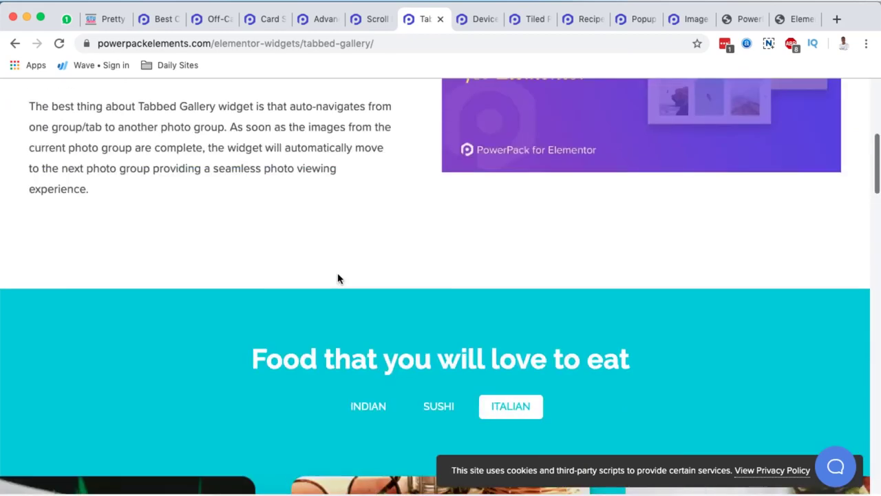
scroll(338, 273, "down", 5)
scroll(337, 274, "down", 5)
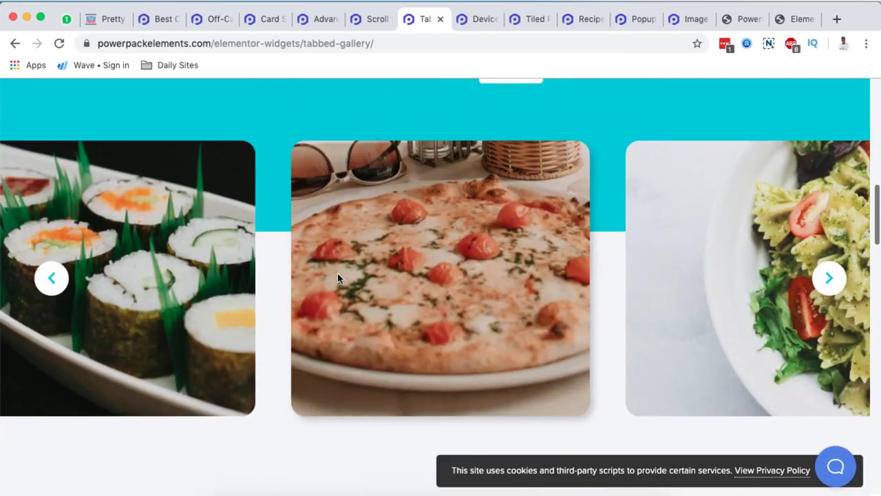
scroll(337, 273, "up", 2)
scroll(337, 273, "down", 2)
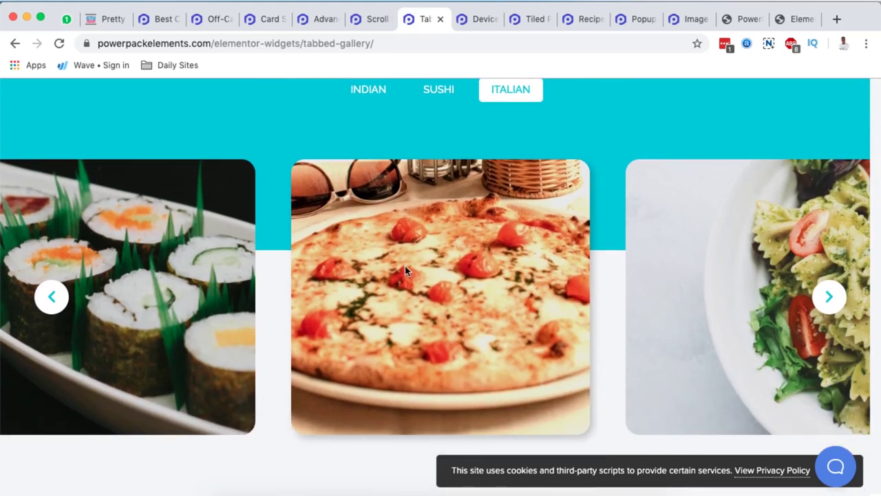
scroll(404, 266, "up", 2)
scroll(427, 136, "up", 4)
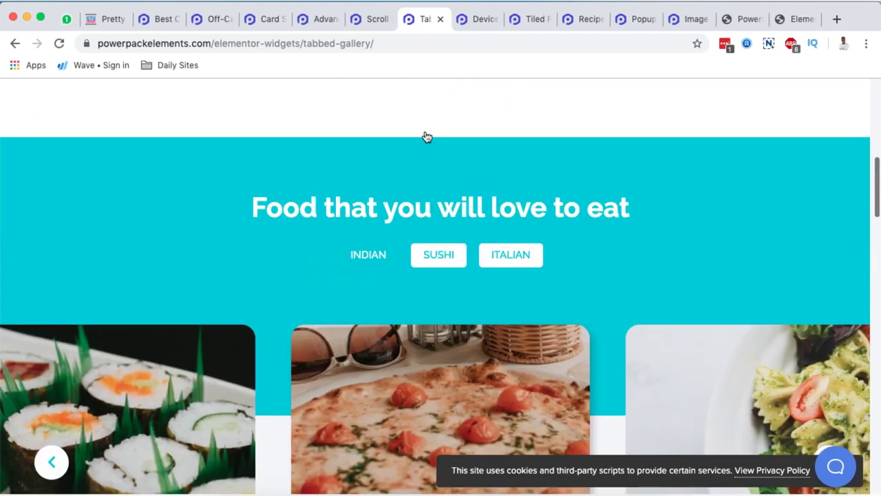
Step: Cycle the food gallery through INDIAN, SUSHI and ITALIAN, then scroll down to the jewellery gallery
left_click(435, 257)
scroll(370, 317, "down", 4)
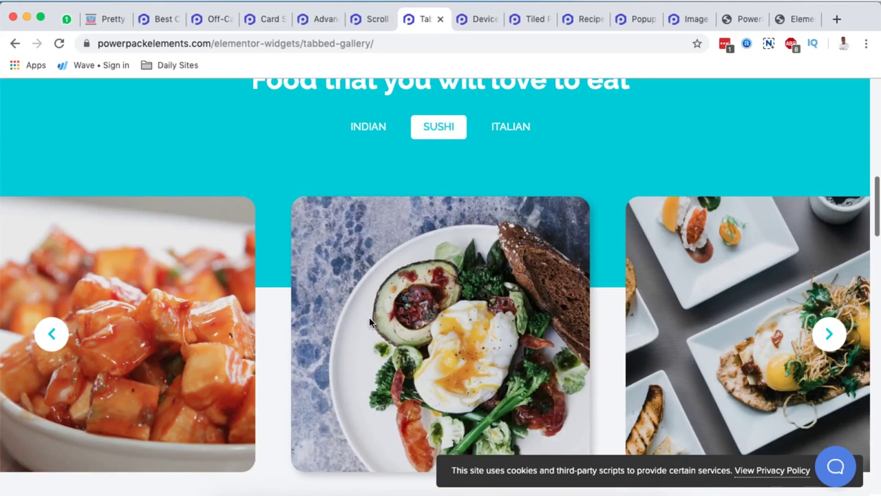
left_click(376, 126)
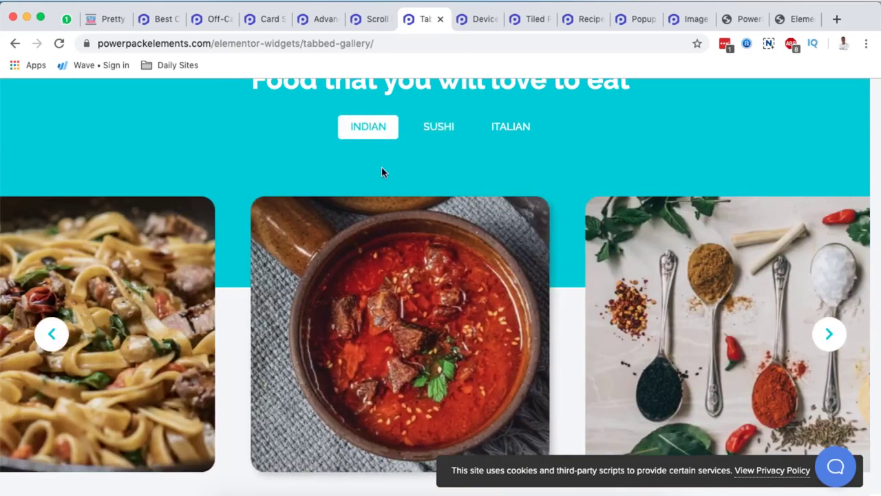
left_click(453, 131)
left_click(508, 129)
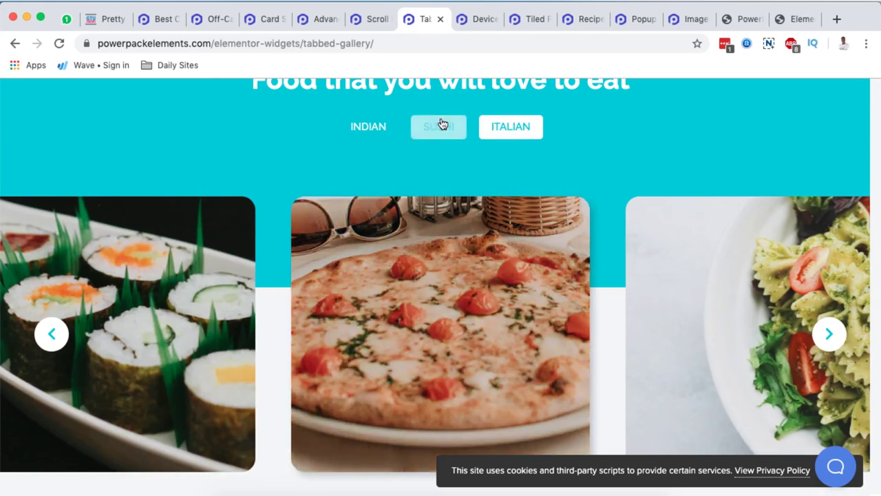
left_click(442, 124)
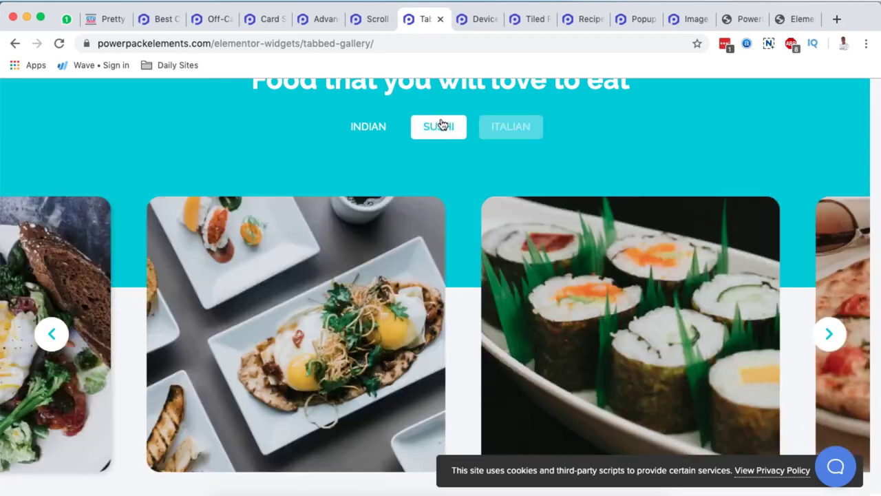
left_click(437, 129)
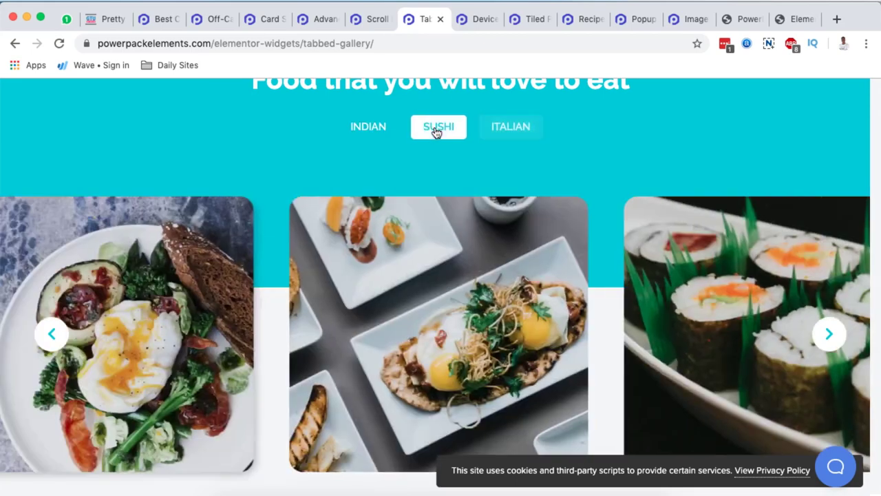
left_click(367, 129)
left_click(441, 130)
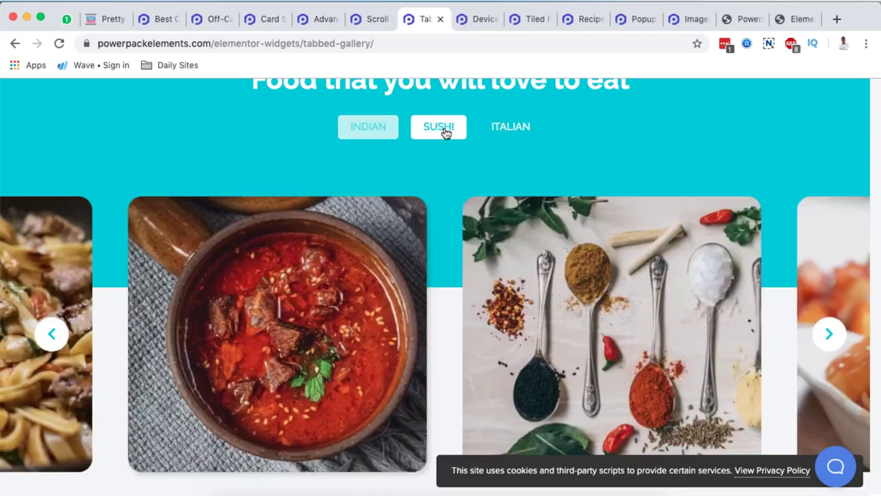
left_click(523, 131)
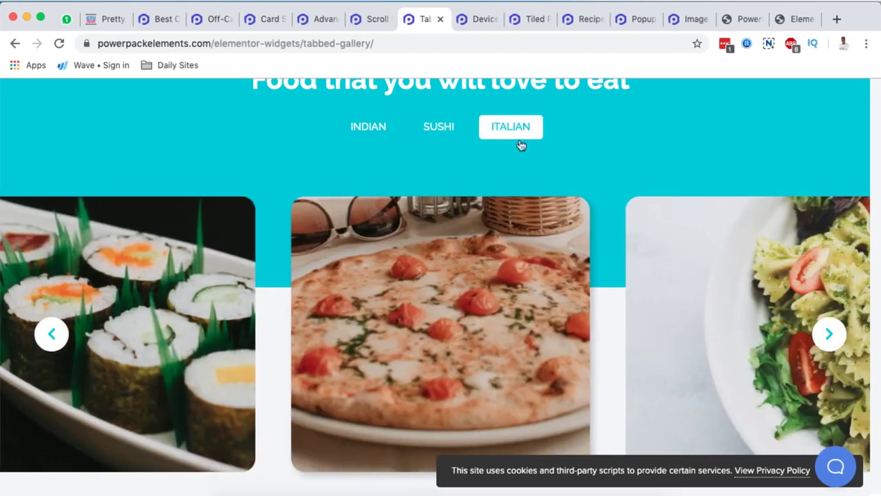
left_click(441, 126)
left_click(367, 125)
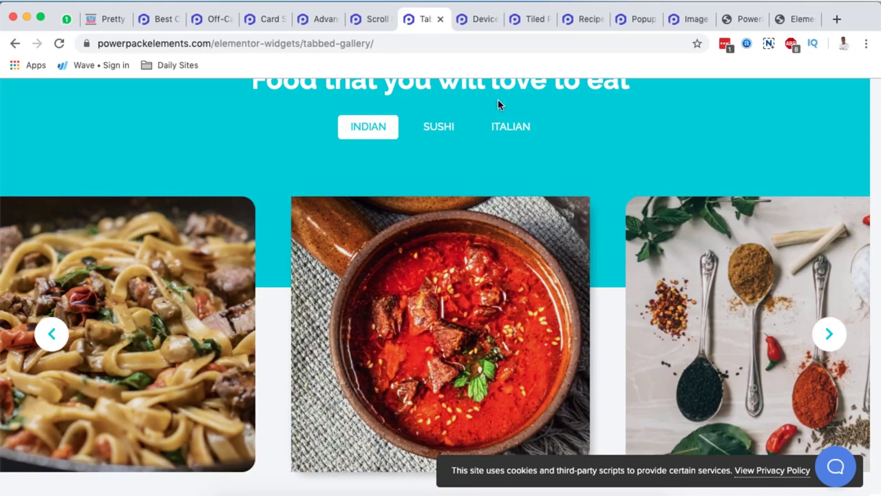
left_click(510, 132)
scroll(485, 292, "down", 6)
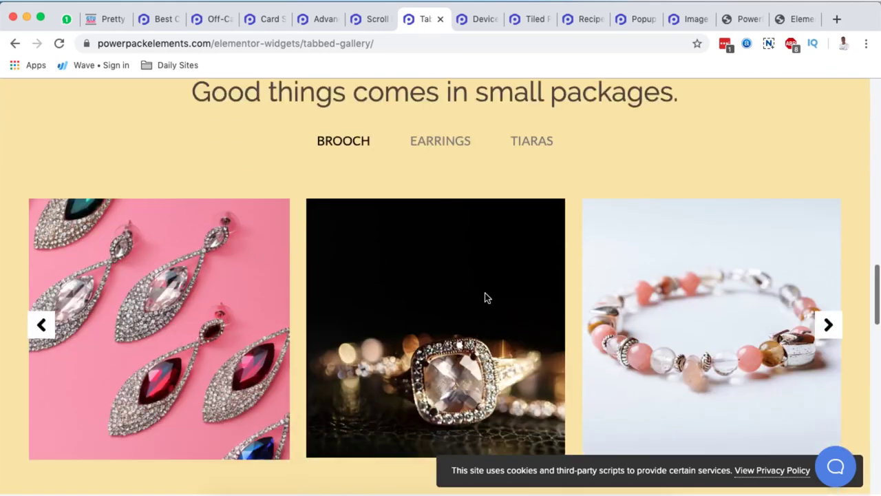
Step: Switch the jewellery gallery between the EARRINGS, TIARAS and BROOCH tabs
left_click(434, 147)
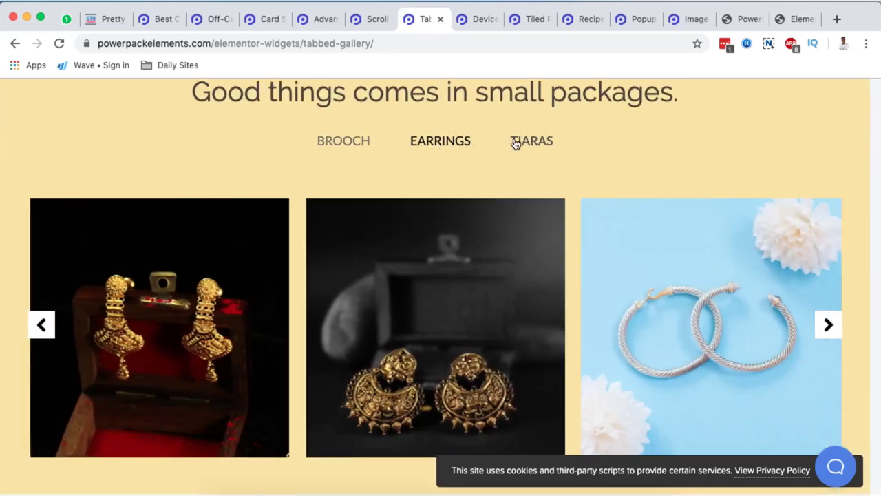
left_click(515, 143)
left_click(449, 137)
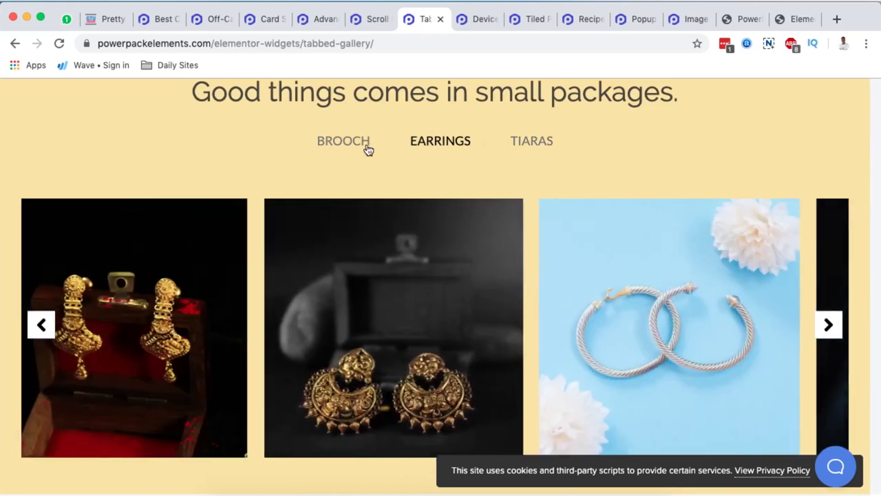
left_click(355, 146)
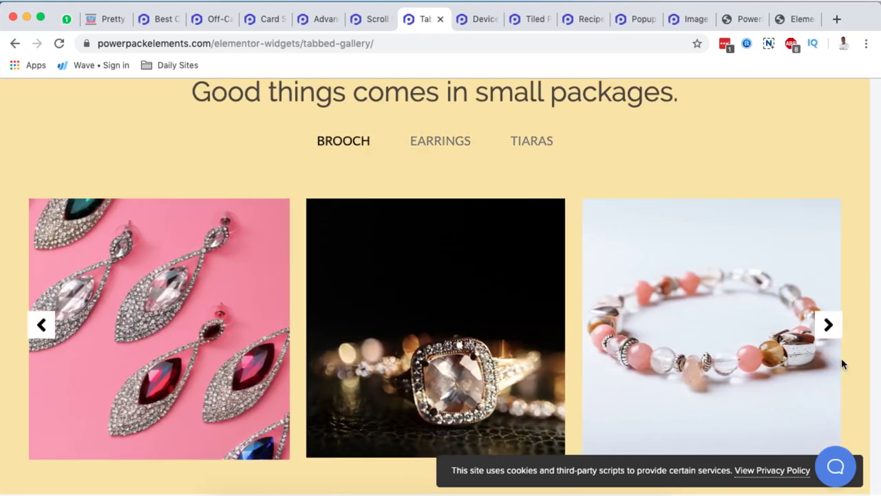
Step: Advance the jewellery carousel five slides, then scroll down to Awesome Trip Places
left_click(831, 334)
left_click(831, 333)
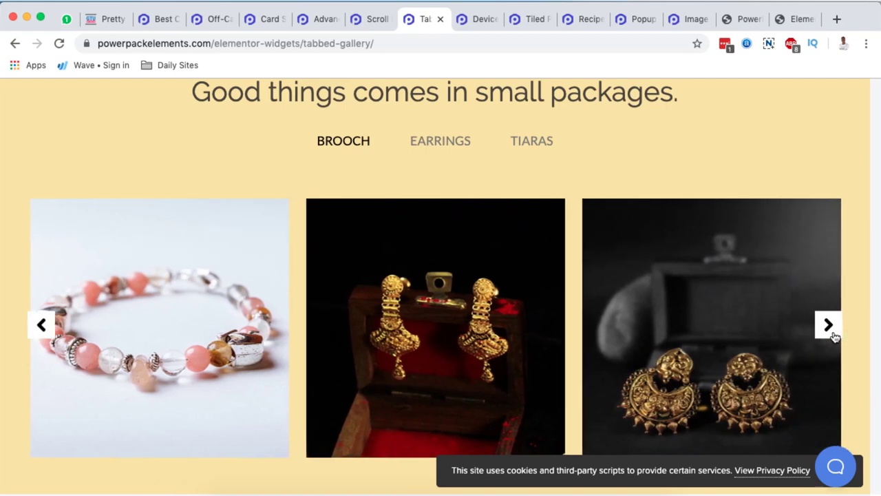
left_click(831, 333)
left_click(829, 326)
left_click(829, 327)
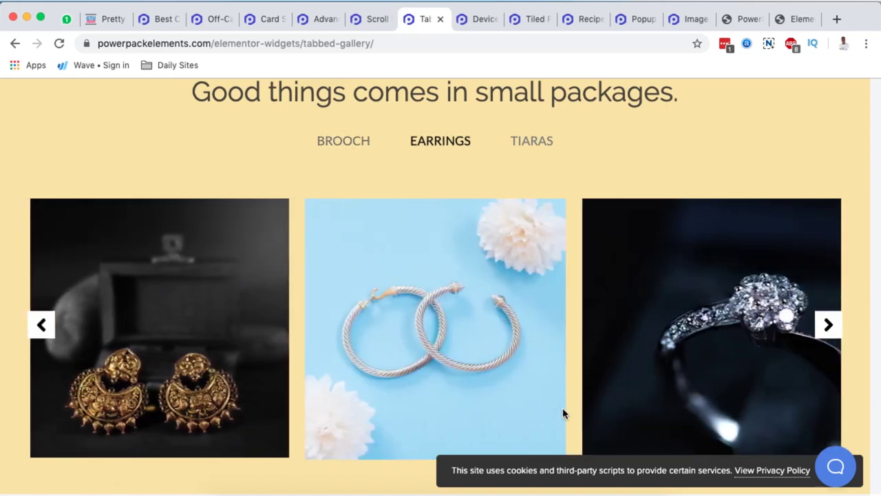
scroll(562, 413, "down", 10)
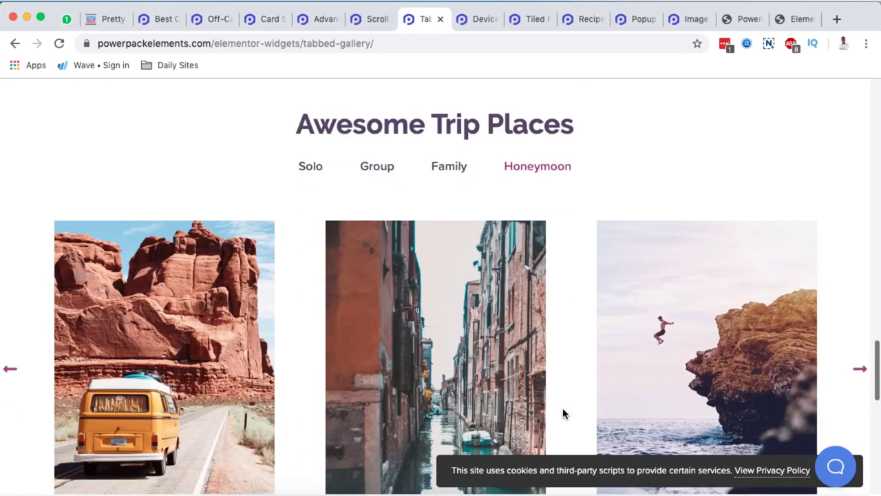
Step: Filter the trip gallery through the Family, Group, Solo and Honeymoon places
left_click(444, 162)
left_click(376, 167)
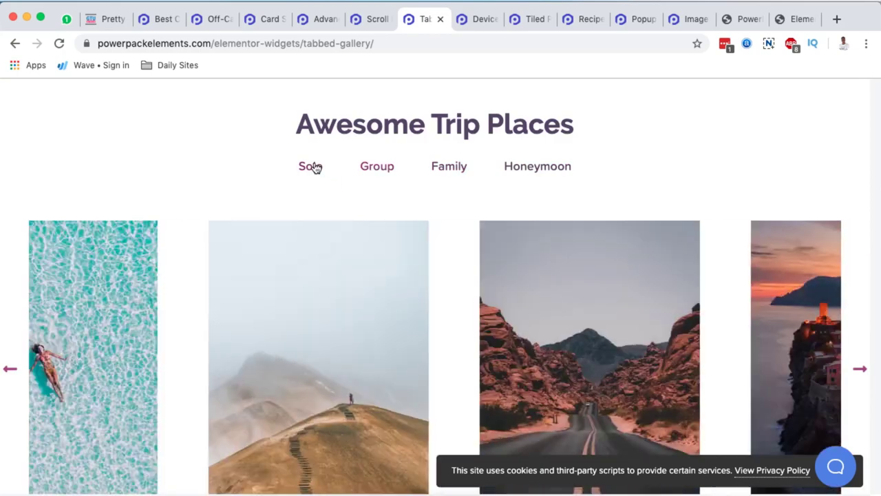
left_click(311, 167)
left_click(456, 169)
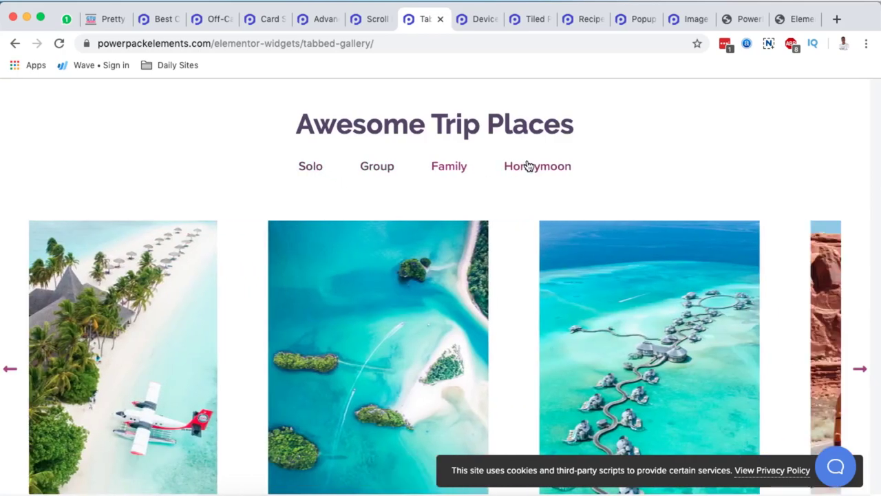
left_click(527, 166)
left_click(448, 168)
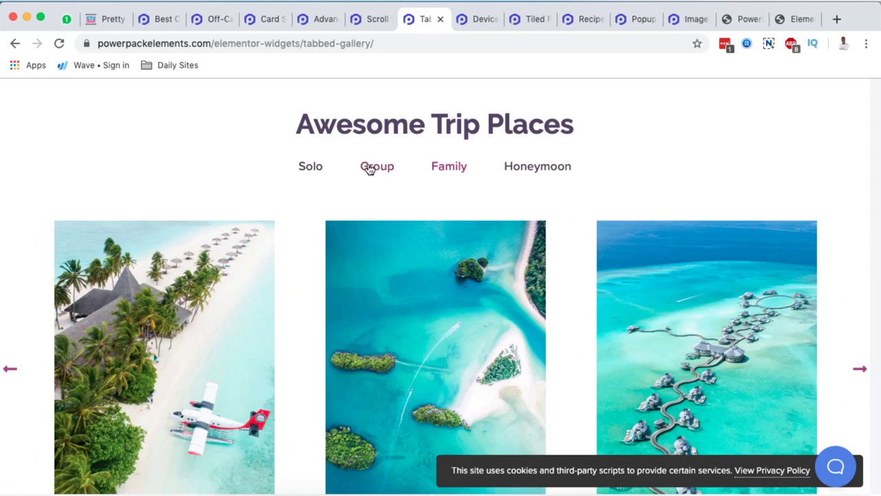
left_click(373, 167)
left_click(304, 167)
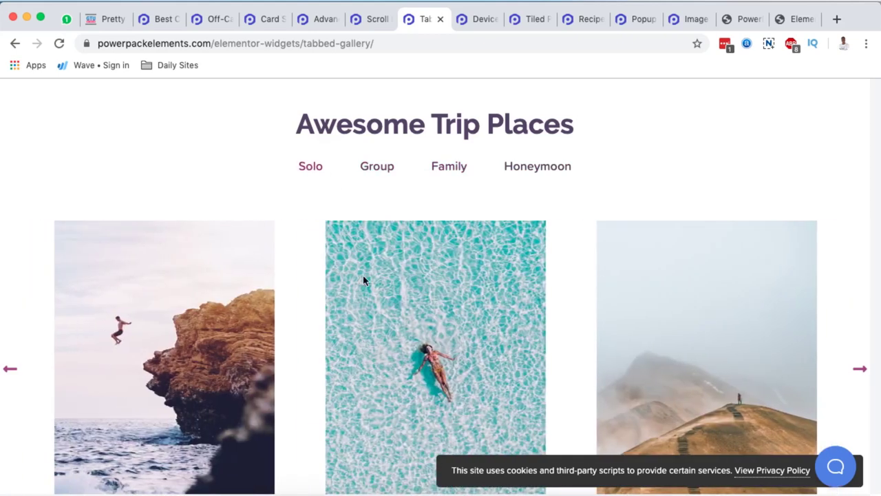
Step: Advance the trip gallery carousel two images, then bring up the Devices widget demo page
scroll(363, 275, "down", 2)
scroll(482, 272, "up", 1)
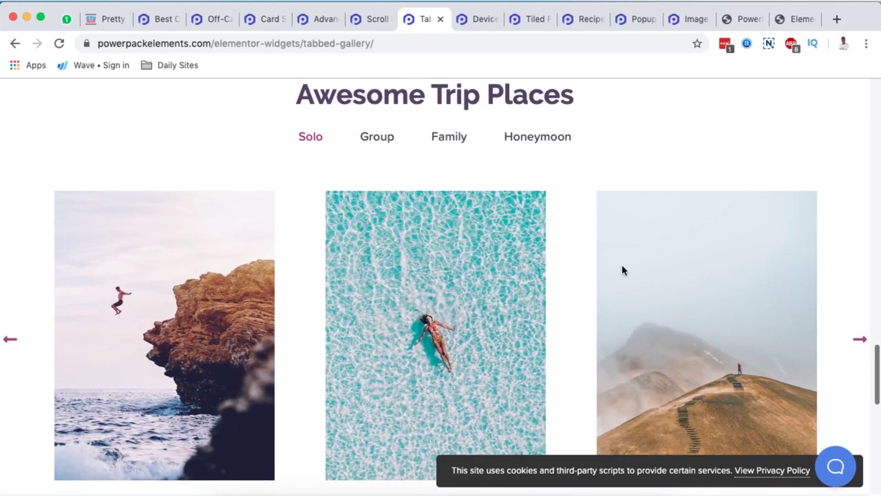
left_click(861, 340)
left_click(861, 339)
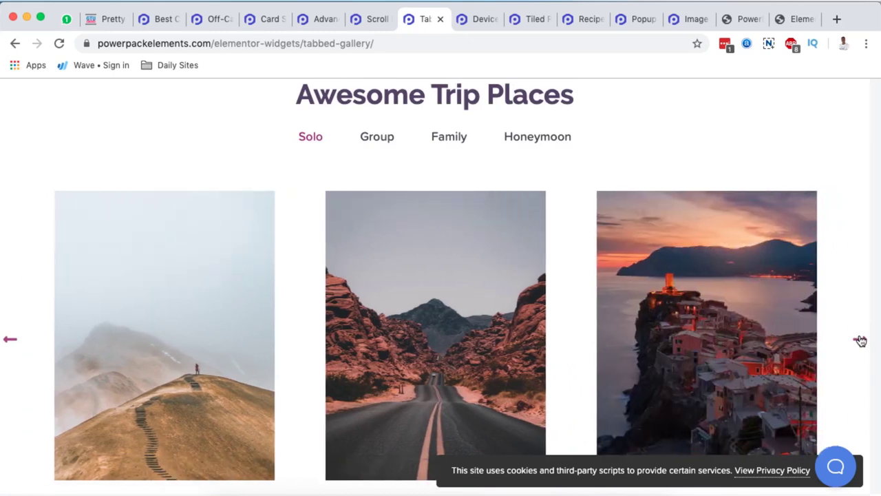
scroll(861, 339, "down", 5)
left_click(475, 19)
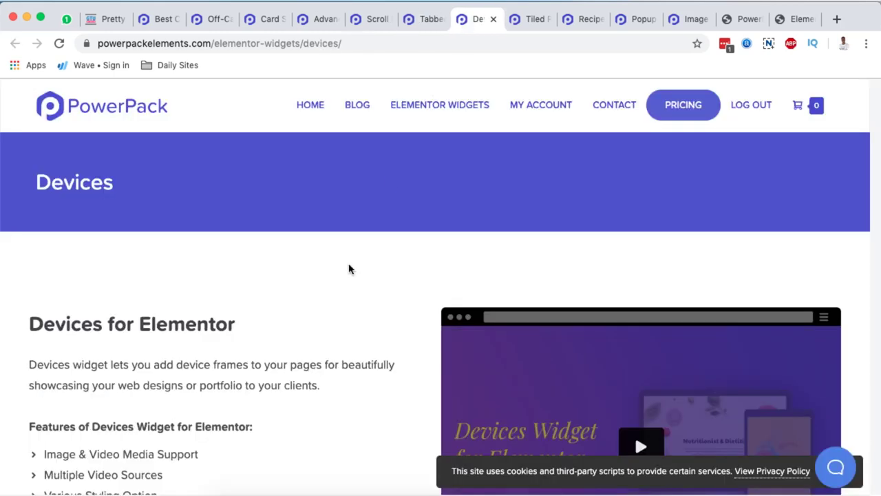
Step: Scroll down through the Devices page sections toward the laptop mockup
scroll(372, 265, "down", 5)
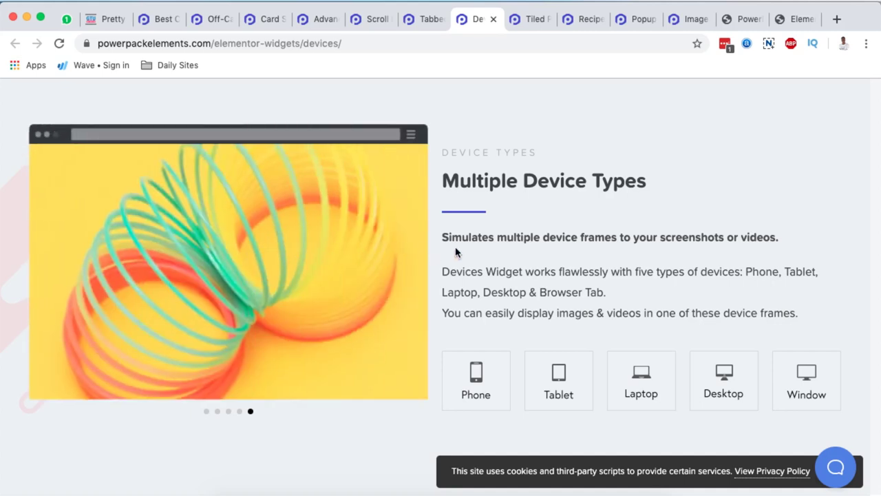
scroll(457, 250, "down", 5)
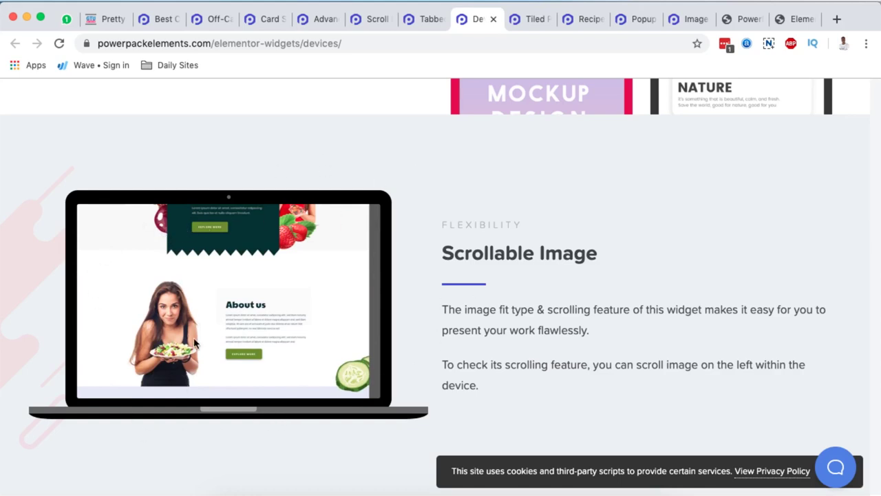
scroll(194, 342, "down", 5)
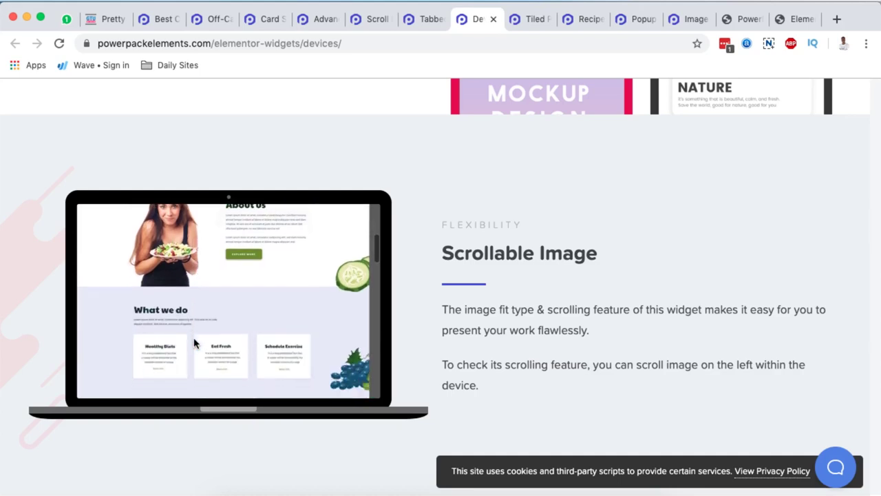
scroll(193, 337, "down", 5)
scroll(193, 337, "up", 5)
scroll(193, 337, "down", 5)
scroll(193, 338, "up", 10)
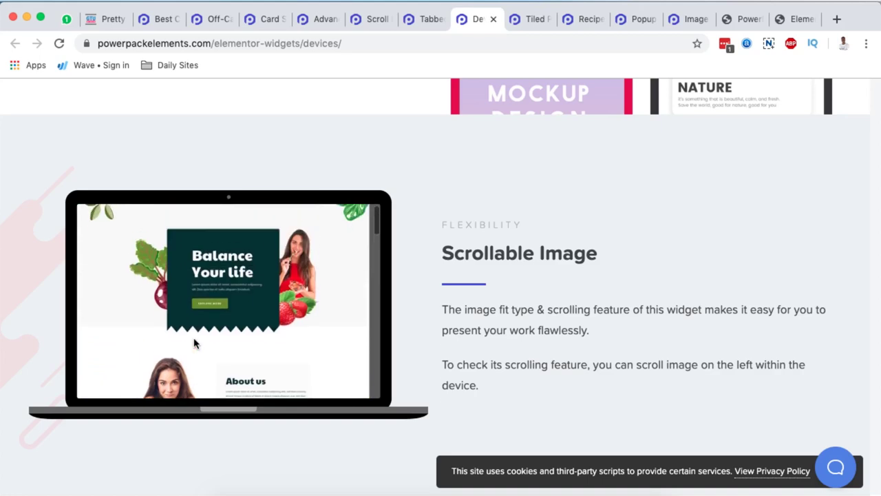
scroll(194, 342, "down", 15)
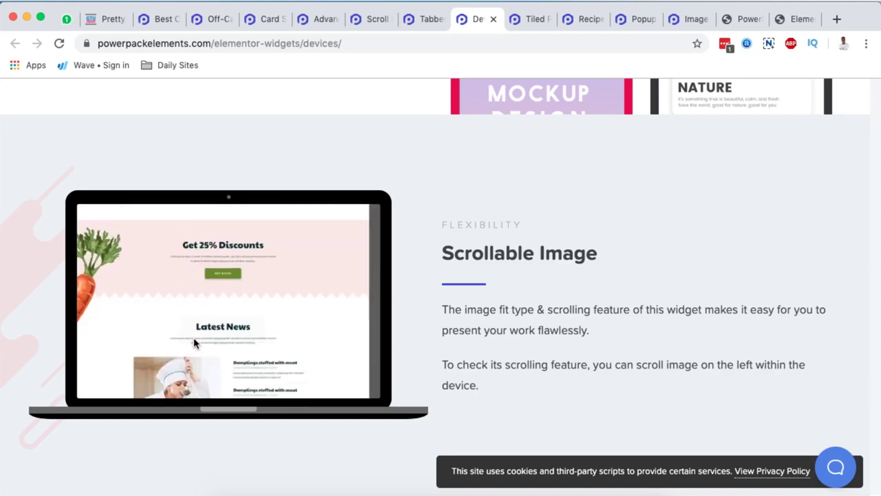
scroll(193, 342, "down", 5)
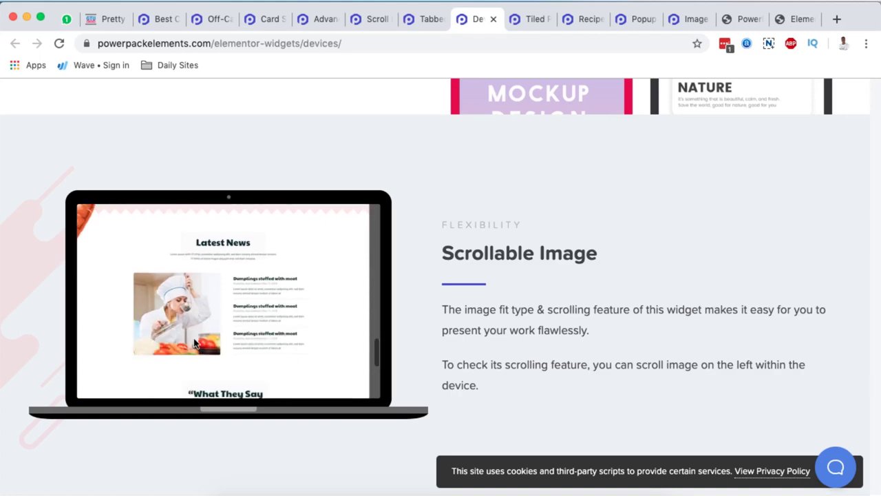
scroll(246, 468, "down", 3)
Step: Look over the laptop mockup, then move to the Tiled Post page showing Layout 1
scroll(245, 469, "up", 2)
scroll(246, 469, "down", 8)
scroll(571, 240, "up", 1)
scroll(573, 239, "down", 10)
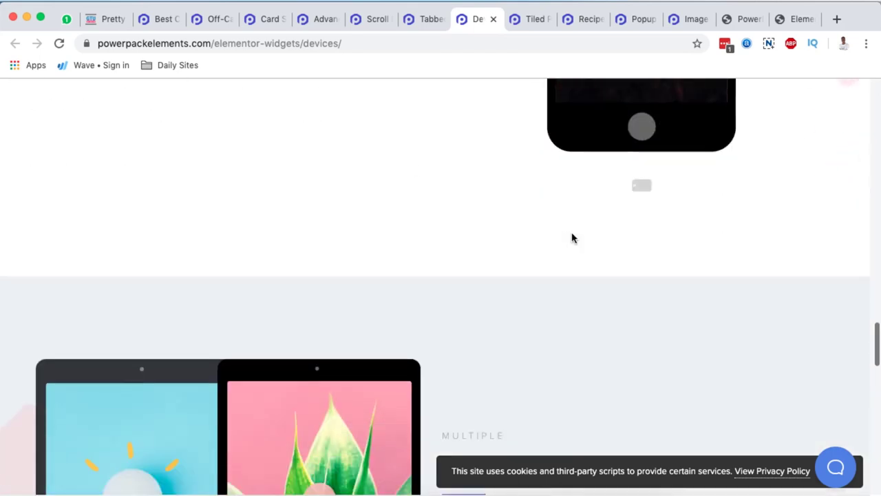
scroll(310, 186, "up", 2)
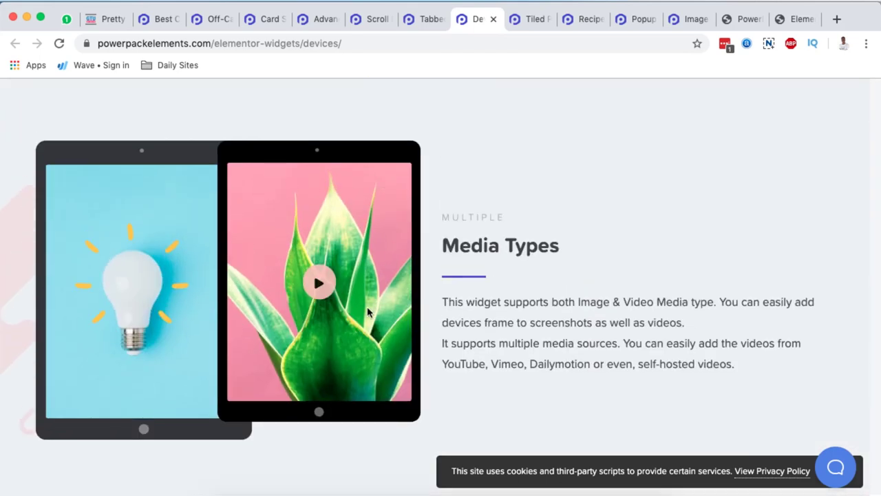
scroll(377, 318, "down", 8)
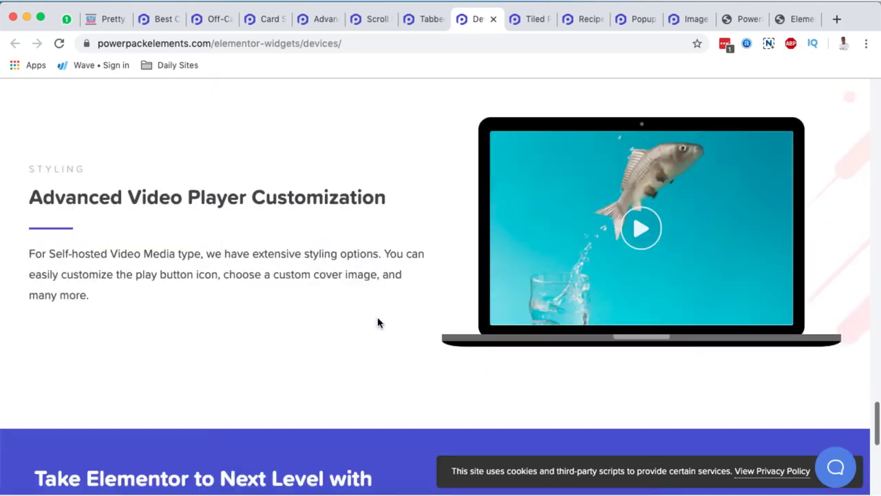
scroll(351, 234, "up", 15)
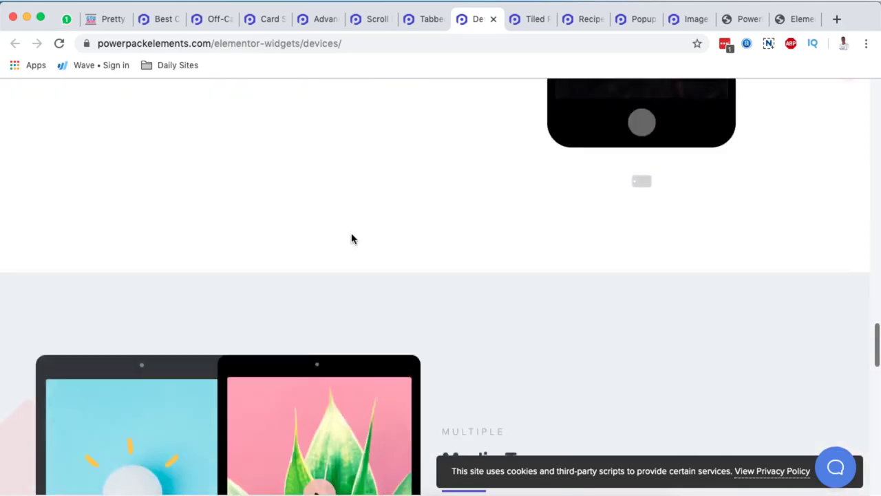
scroll(351, 234, "down", 5)
scroll(351, 238, "down", 15)
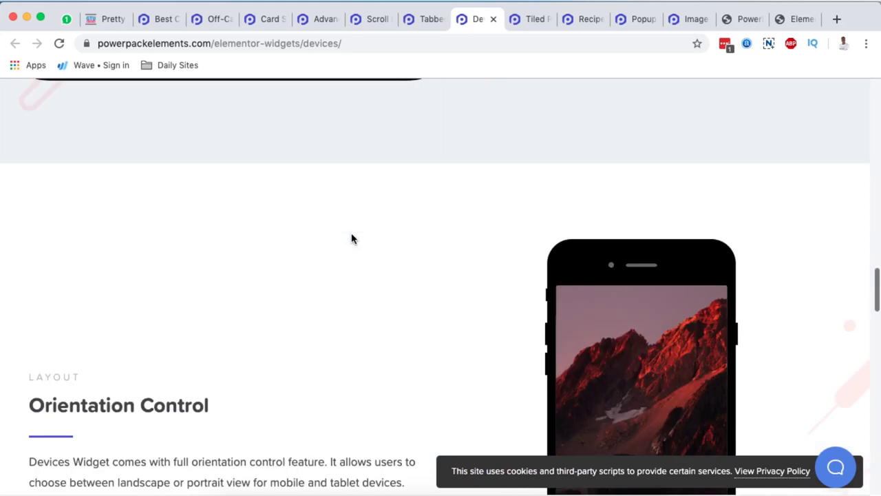
key("ctrl+Tab")
scroll(370, 291, "up", 5)
scroll(372, 290, "down", 1)
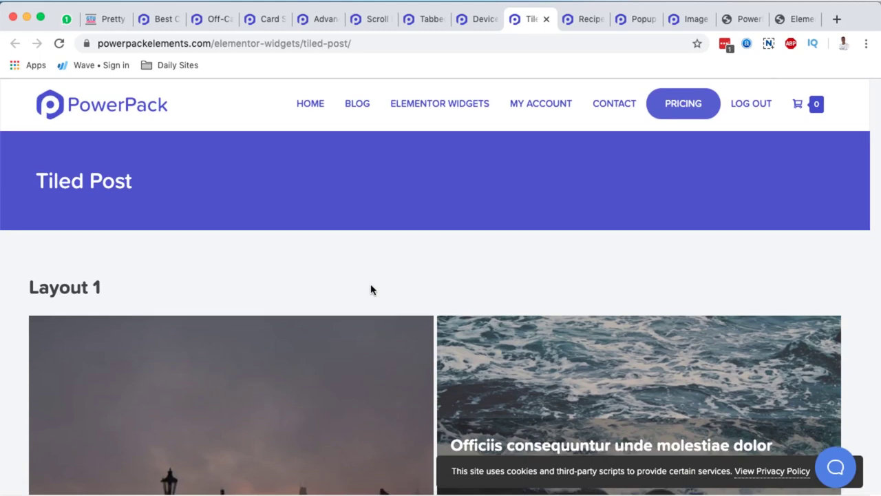
scroll(370, 284, "down", 2)
scroll(371, 289, "down", 5)
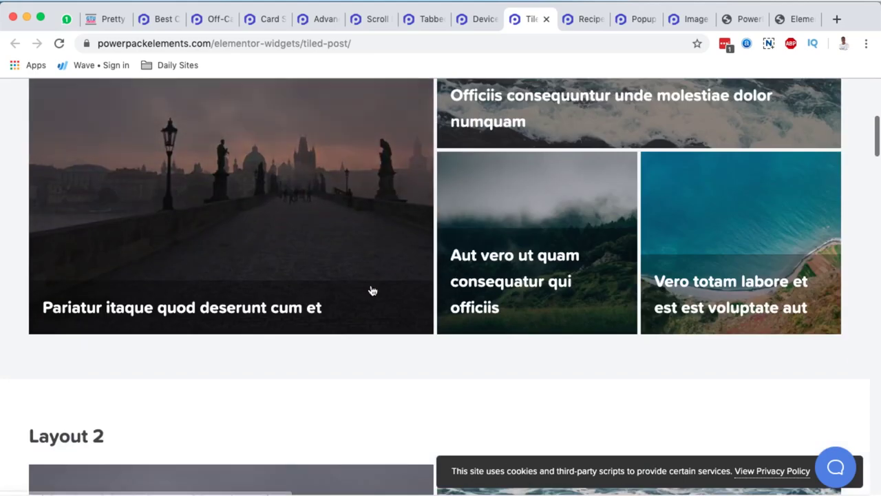
scroll(371, 289, "up", 6)
scroll(370, 289, "down", 6)
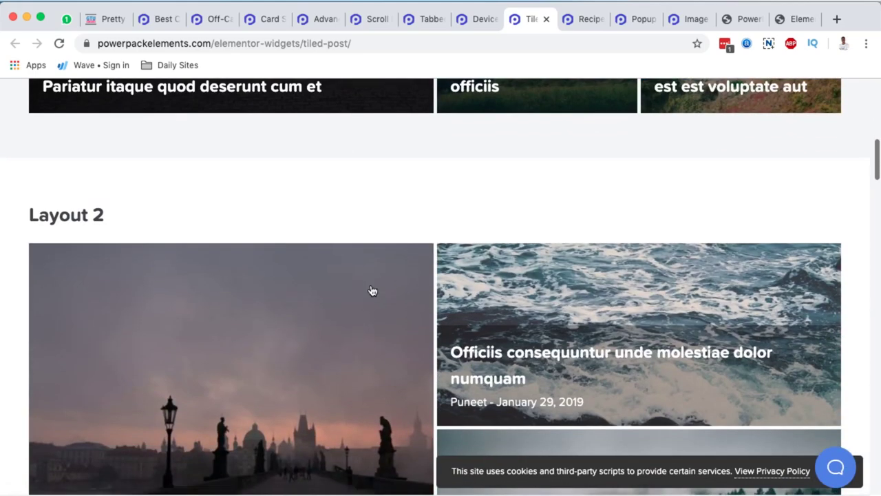
scroll(372, 290, "down", 10)
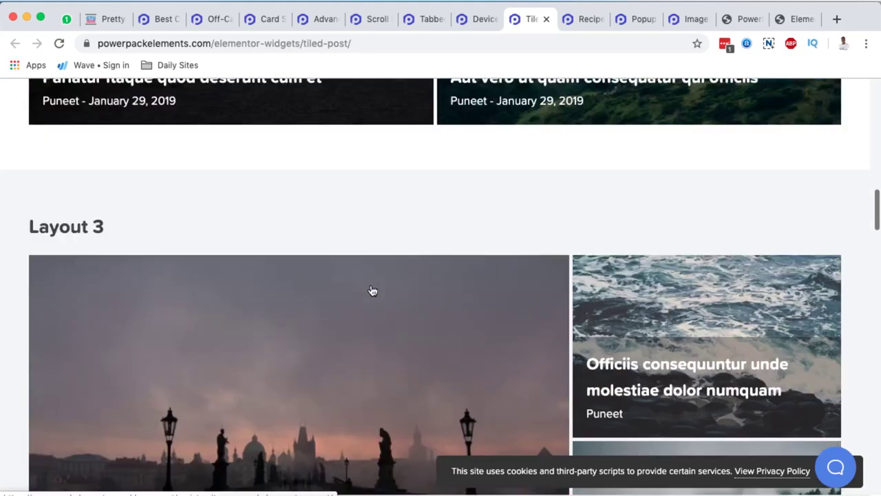
scroll(372, 290, "down", 6)
scroll(643, 329, "up", 8)
scroll(644, 329, "down", 6)
scroll(643, 329, "down", 2)
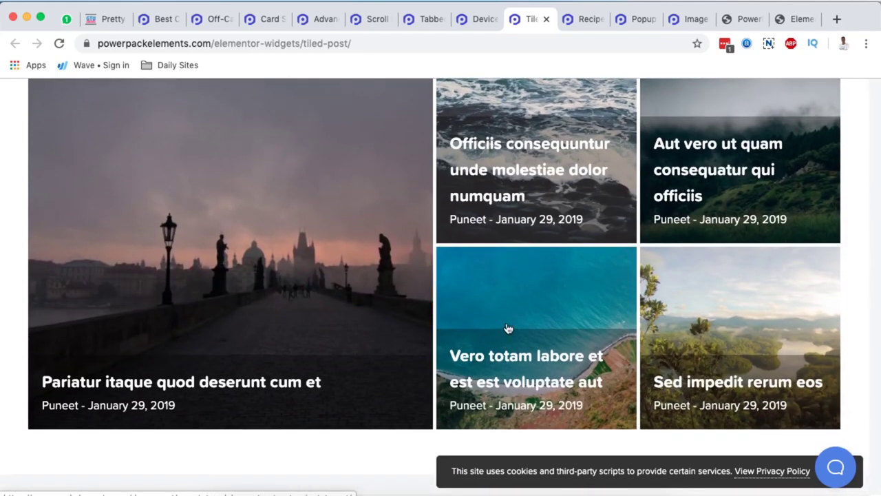
scroll(507, 328, "down", 10)
scroll(508, 328, "down", 15)
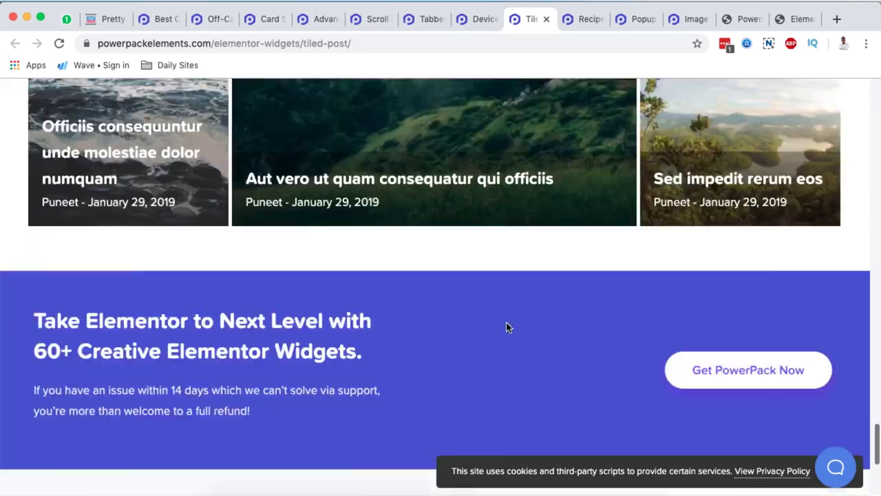
scroll(507, 324, "up", 20)
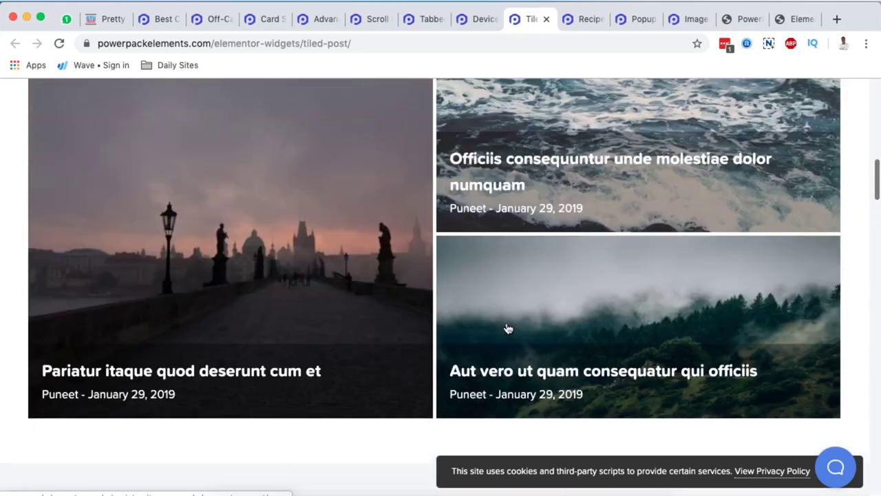
scroll(508, 329, "up", 15)
scroll(361, 419, "down", 4)
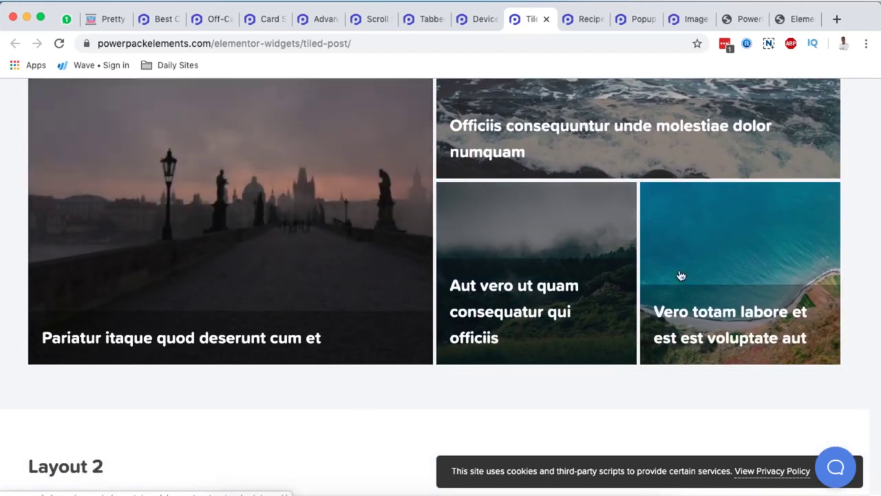
scroll(617, 166, "up", 3)
scroll(617, 166, "down", 15)
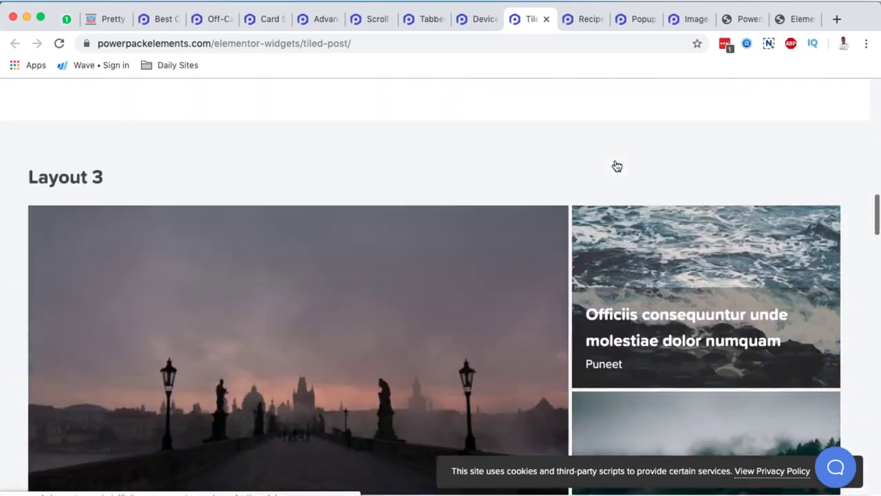
scroll(617, 166, "down", 10)
scroll(617, 166, "up", 18)
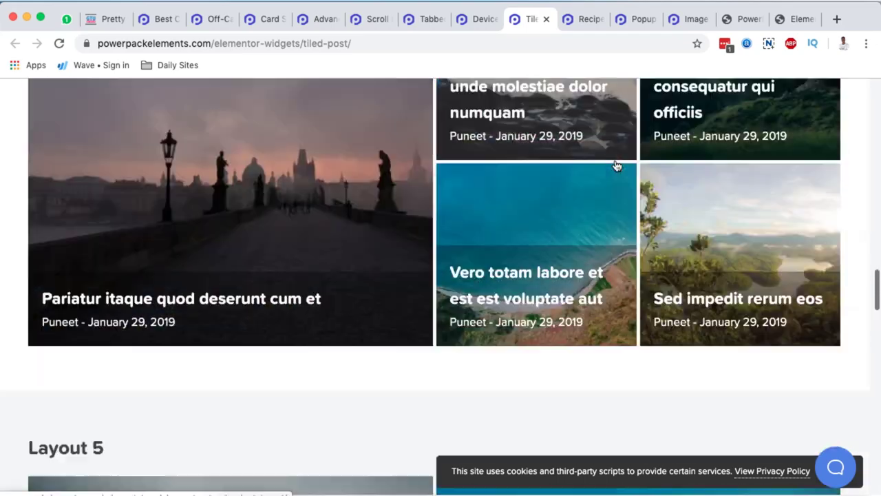
scroll(617, 166, "up", 13)
scroll(617, 166, "down", 10)
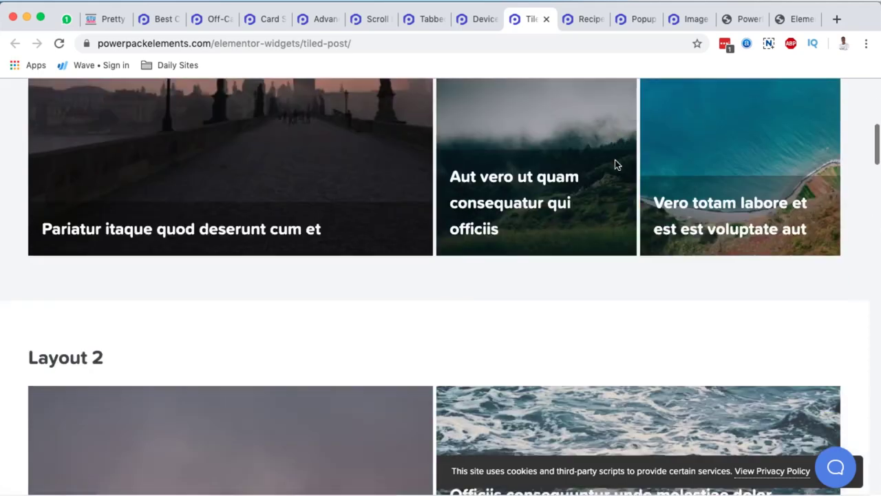
scroll(617, 166, "down", 12)
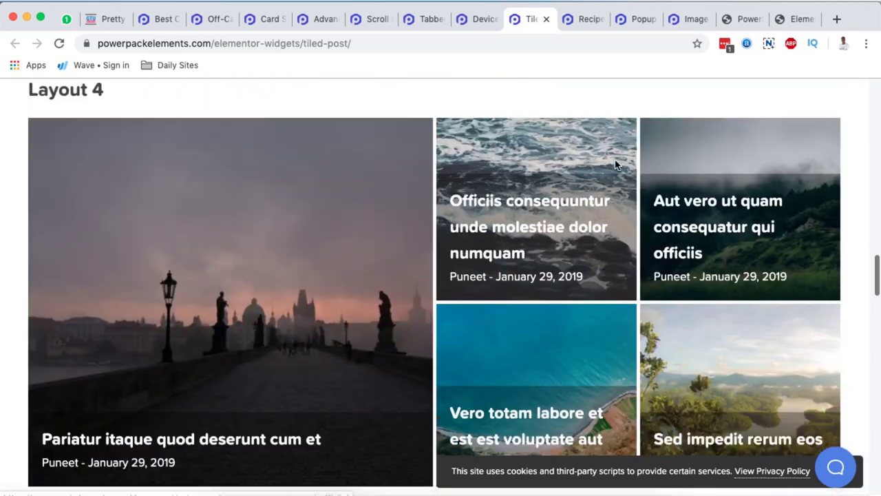